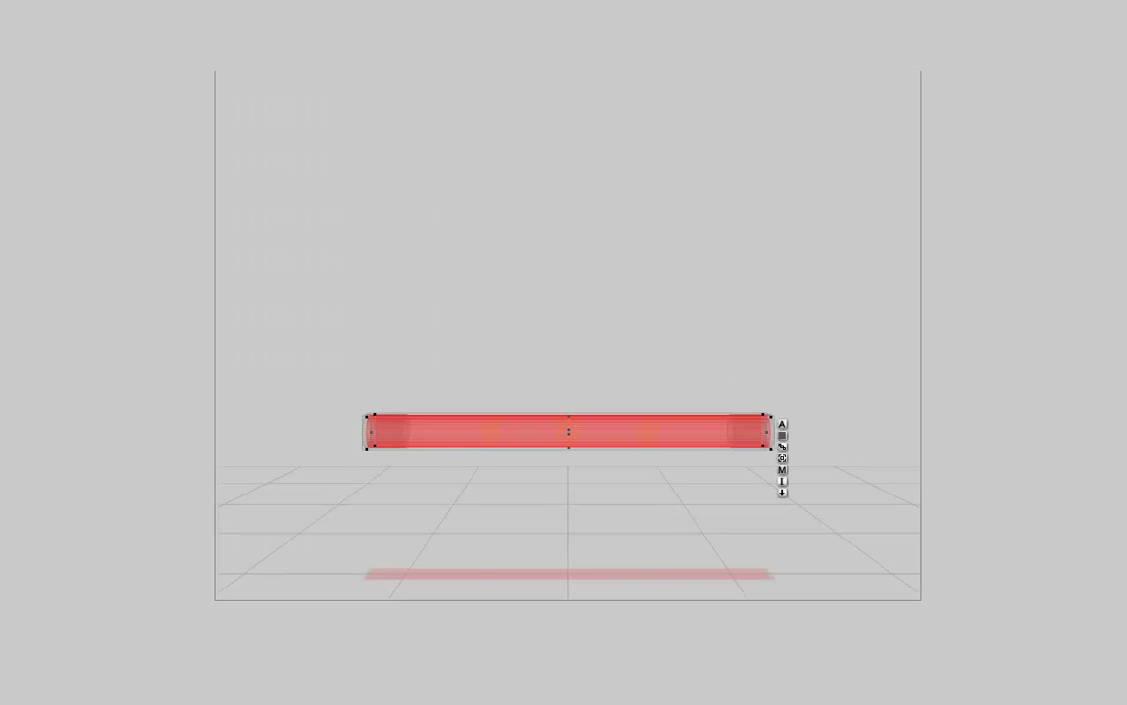
Start the render of the glowing red tube scene with Ctrl+R
{"action": "key", "text": "ctrl+r"}
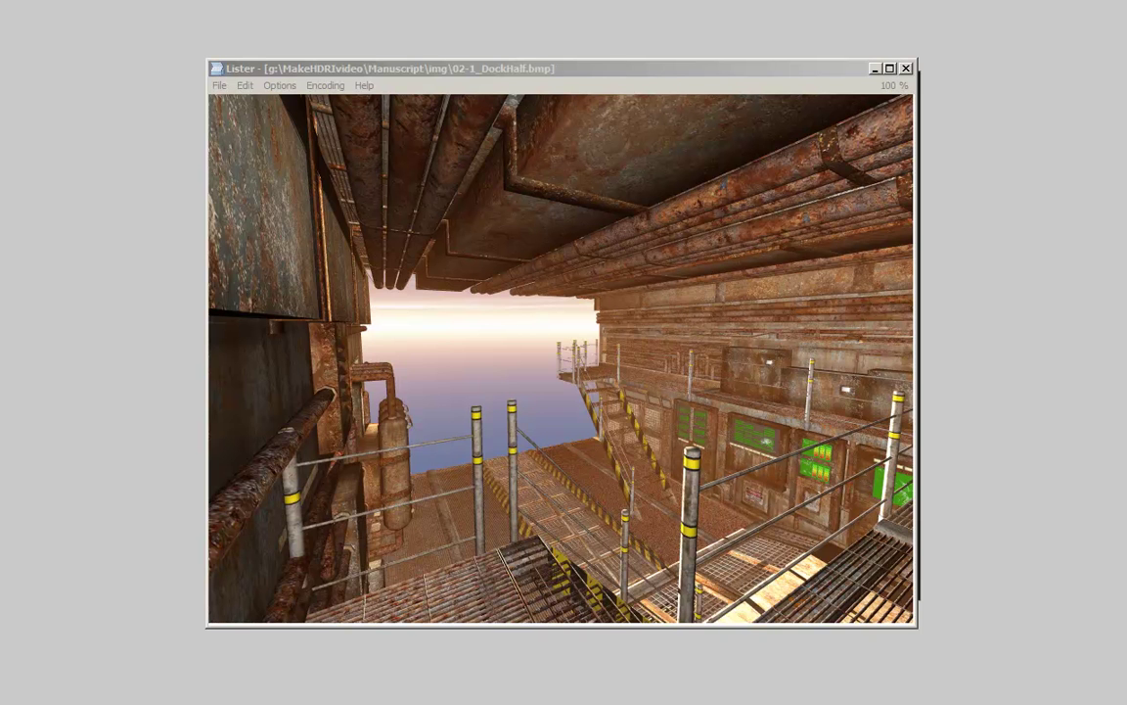
Step Lister forward through 02-2_DockMirror.bmp and then 02-3_DockDble.bmp
{"action": "key", "text": "n"}
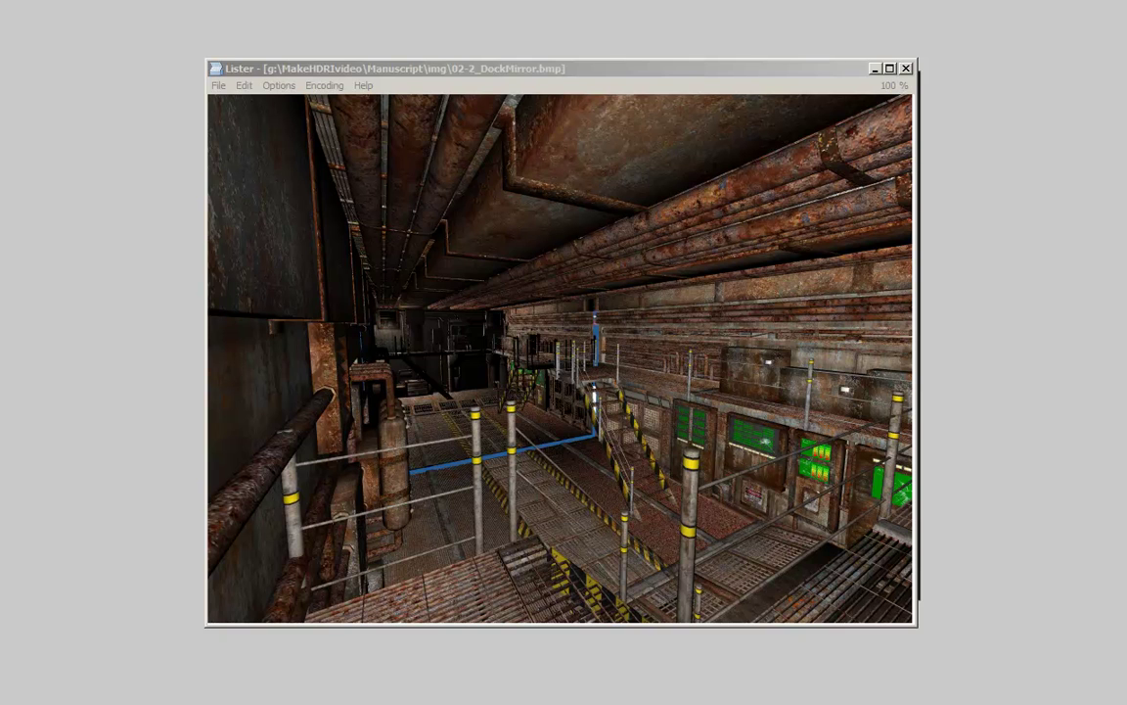
{"action": "key", "text": "n"}
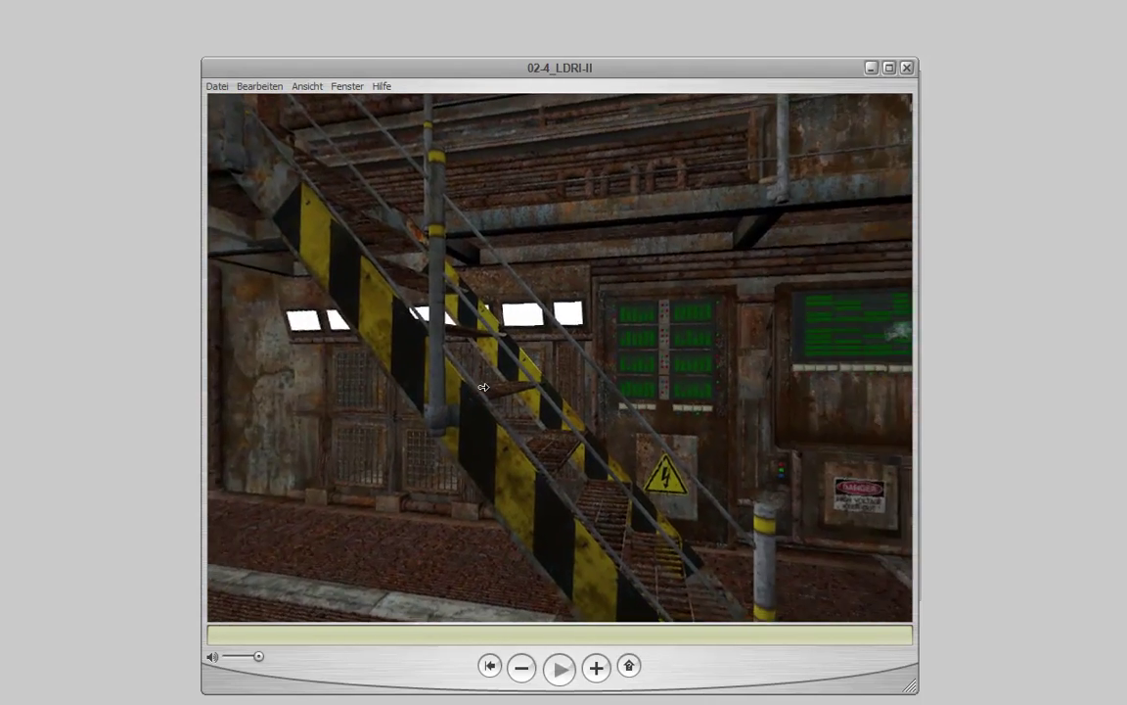
Pan the 02-4_LDRI-II dock panorama to the right in QuickTime Player
{"action": "left_click_drag", "start_coordinate": [484, 388], "coordinate": [479, 387]}
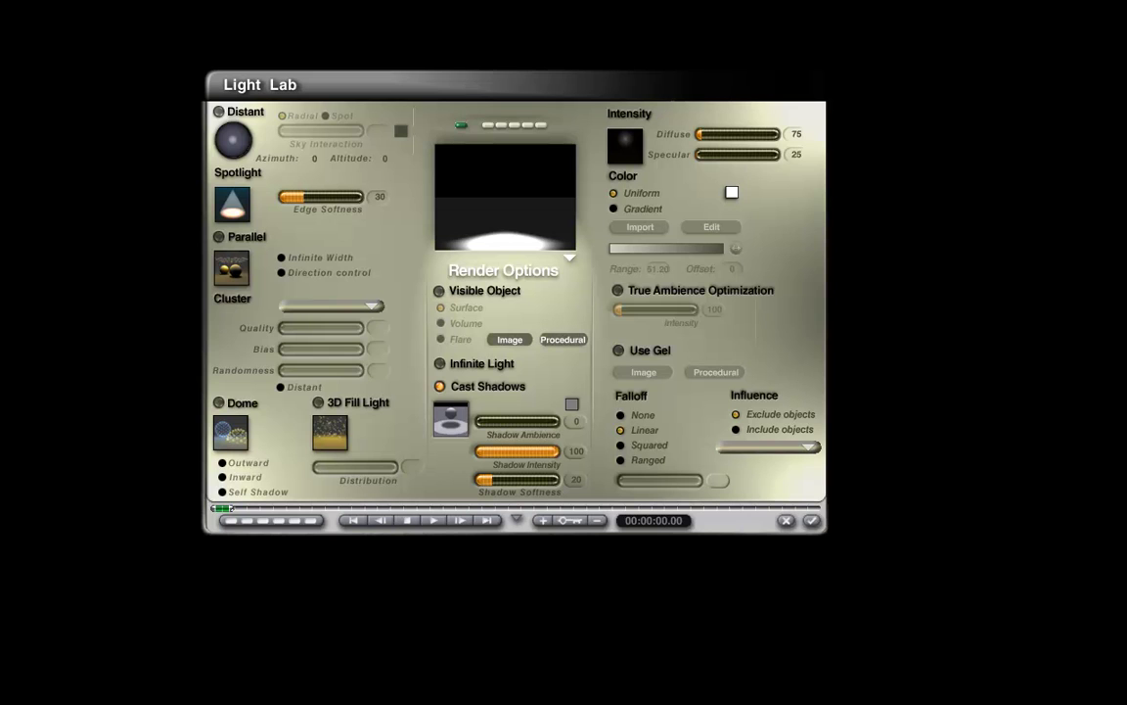
Set the light's Falloff to Squared in the Light Lab
{"action": "left_click", "coordinate": [645, 445]}
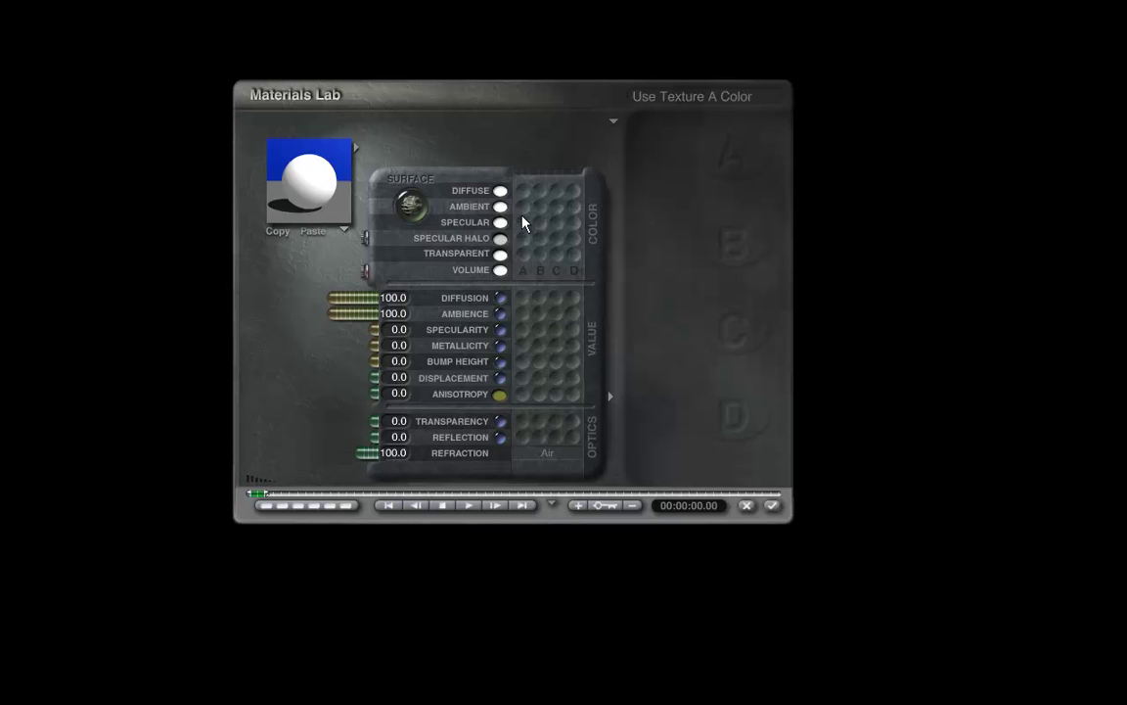
Accept the material and close the Materials Lab, returning to the scene
{"action": "left_click", "coordinate": [772, 505]}
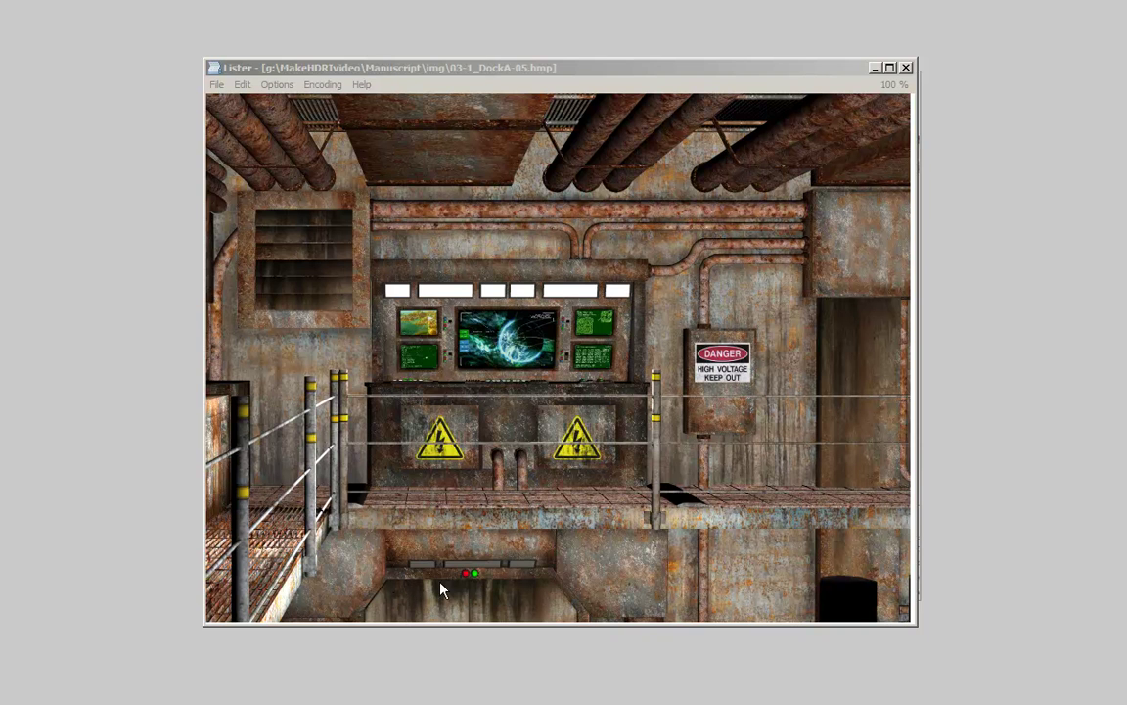
Step Lister forward through 03-2_DockA-06.bmp and then 03-3_DockA-07.bmp
{"action": "key", "text": "n"}
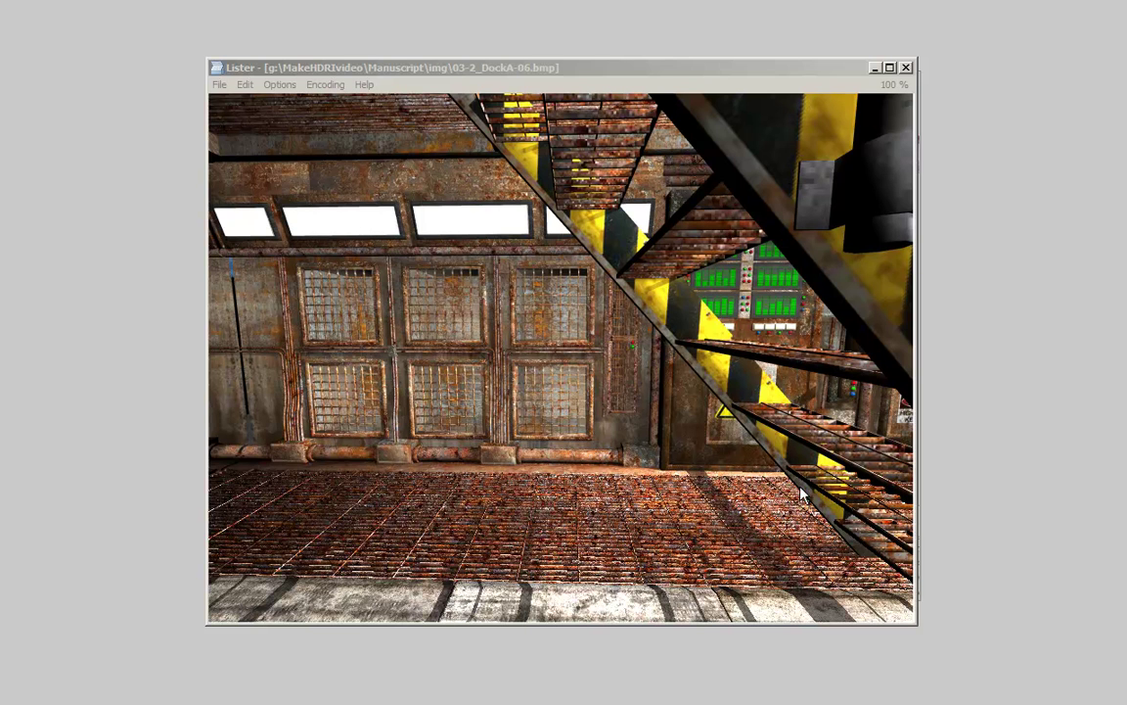
{"action": "key", "text": "n"}
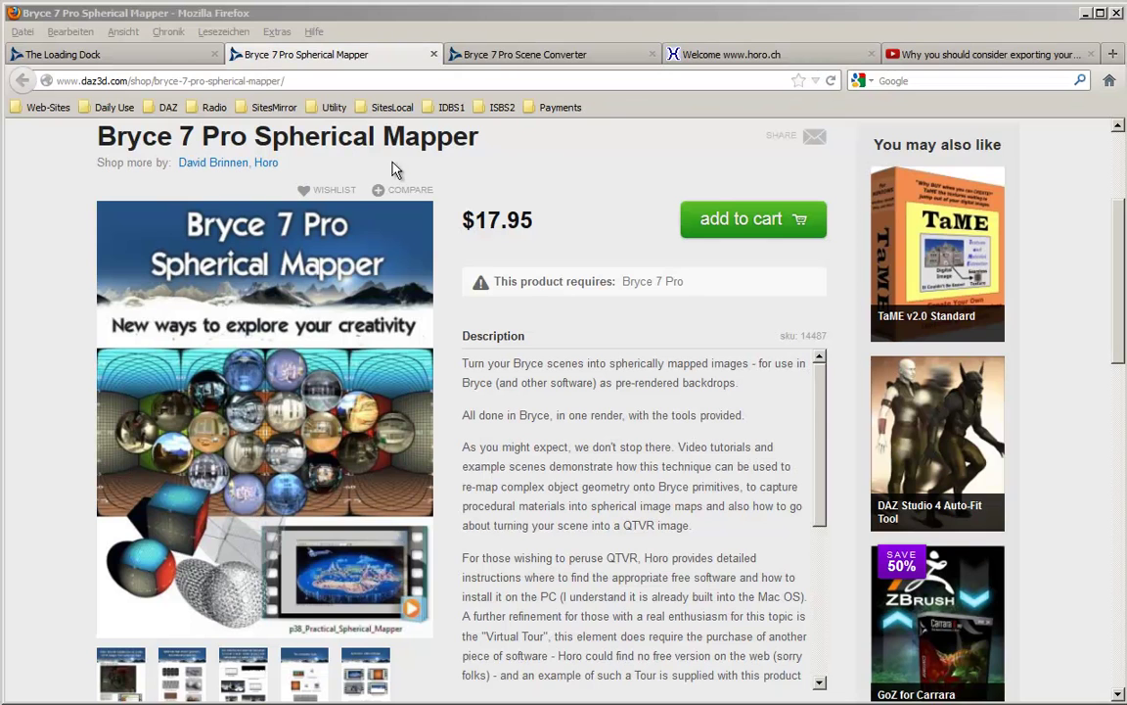
View the Scene Converter product page, then go back to the Spherical Mapper page
{"action": "left_click", "coordinate": [496, 59]}
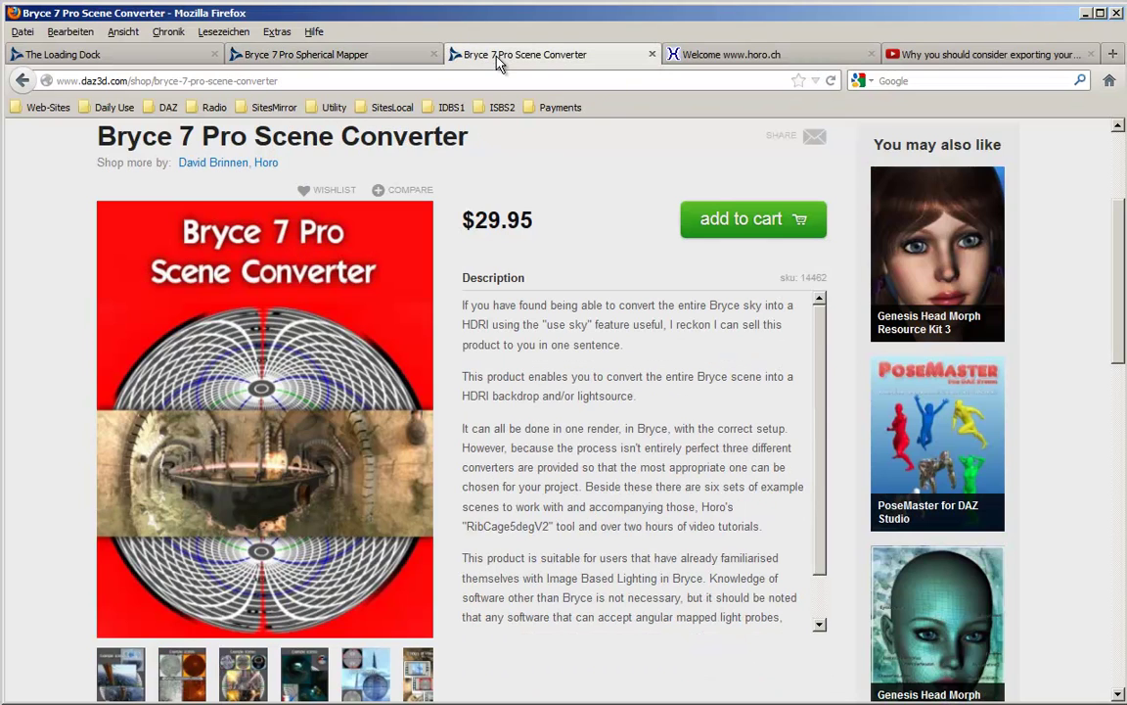
{"action": "left_click", "coordinate": [311, 59]}
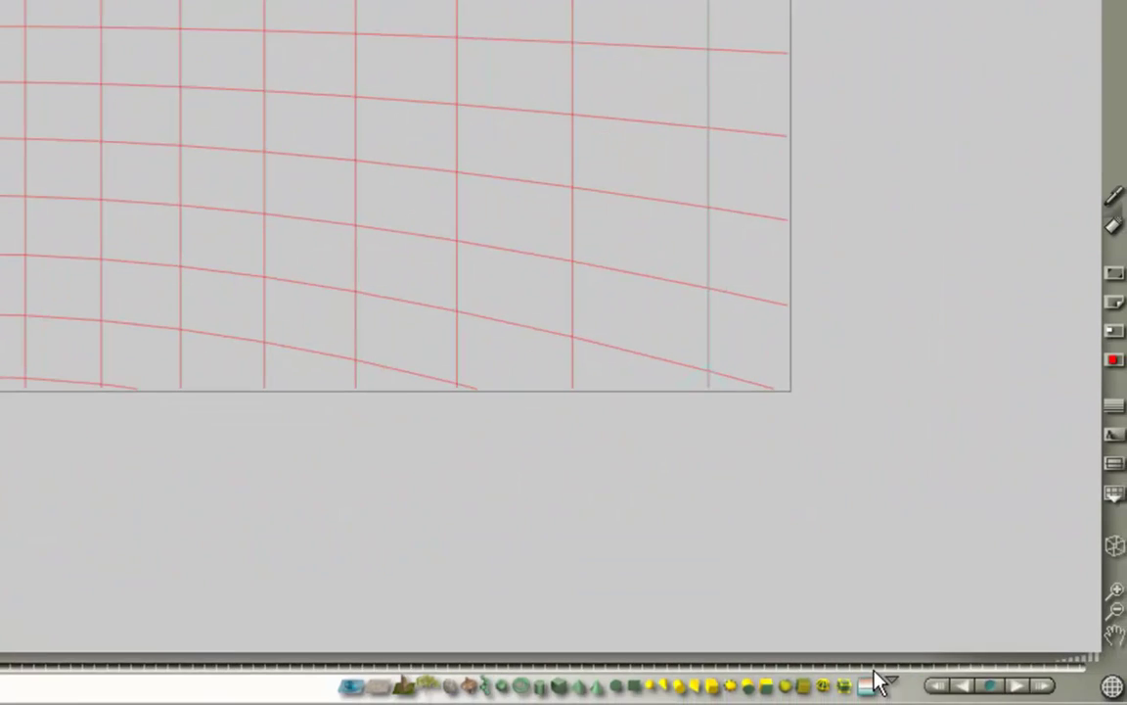
Select the Lens Group from the Select Groups options
{"action": "left_click", "coordinate": [883, 675]}
{"action": "mouse_move", "coordinate": [971, 493]}
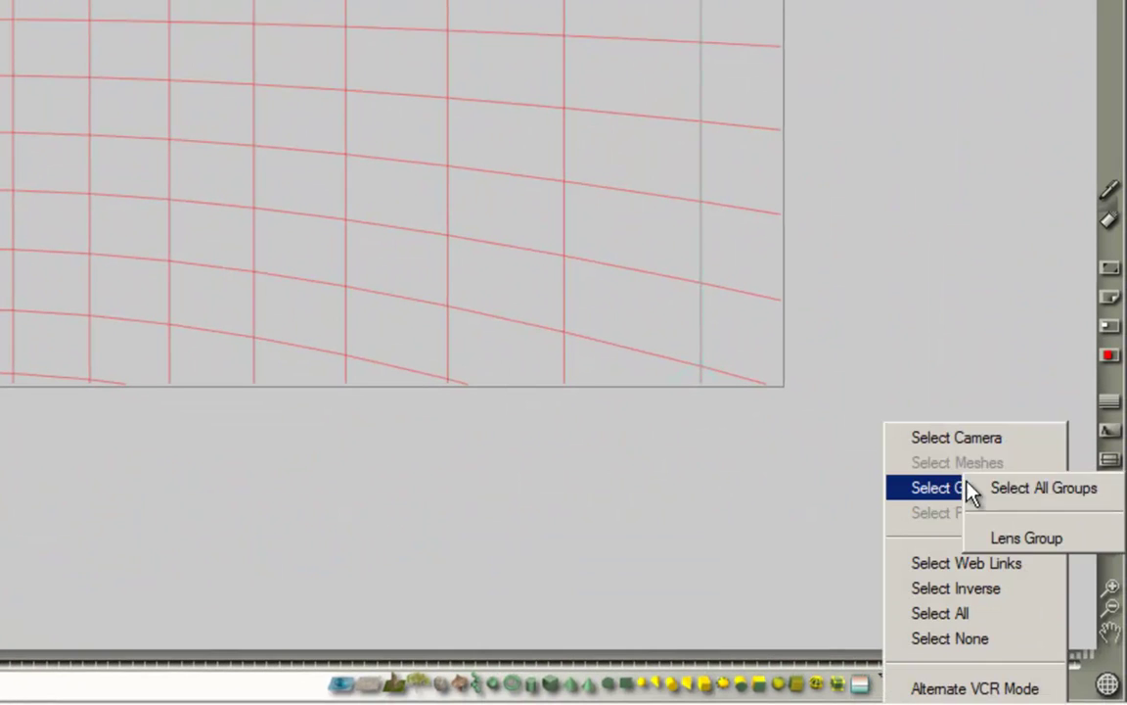
{"action": "left_click", "coordinate": [1008, 544]}
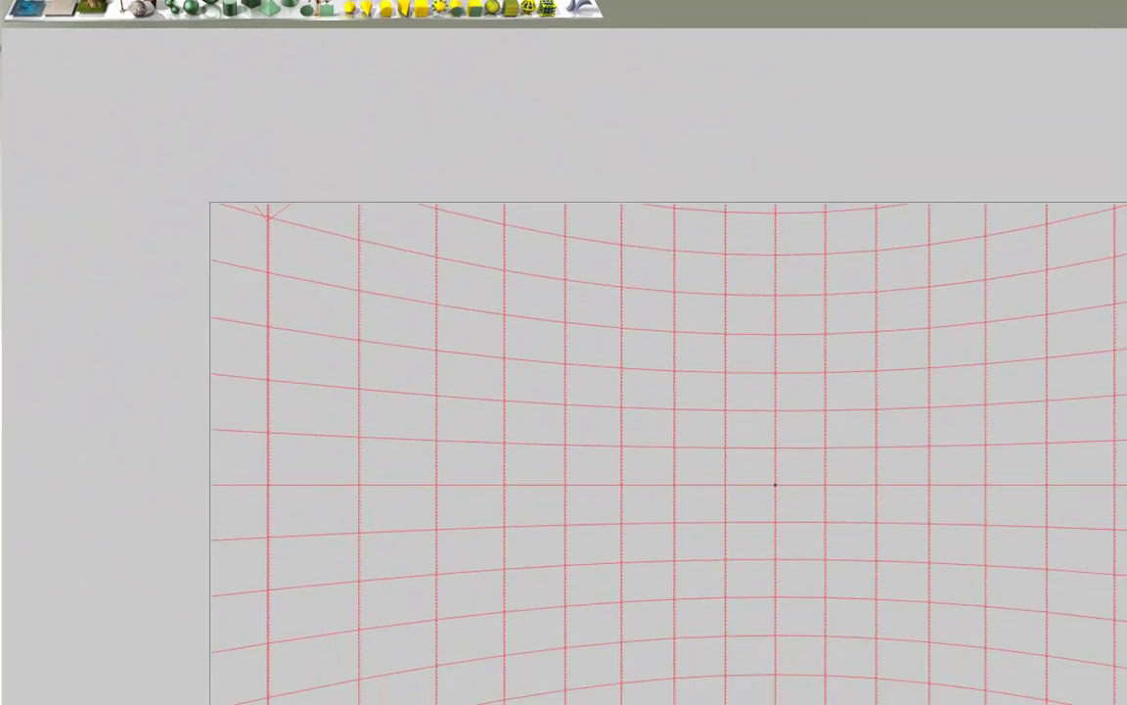
Pick Spherical Mapper from the Horo collection's Lenses category in the Create library
{"action": "left_click", "coordinate": [163, 44]}
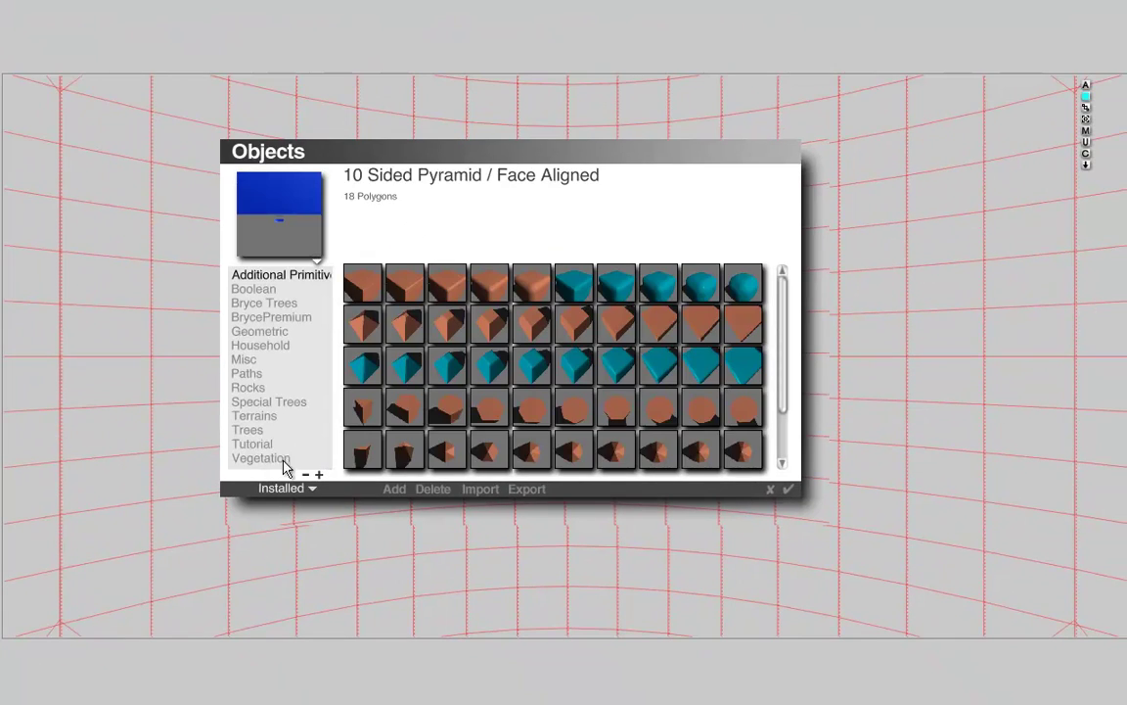
{"action": "left_click", "coordinate": [283, 488]}
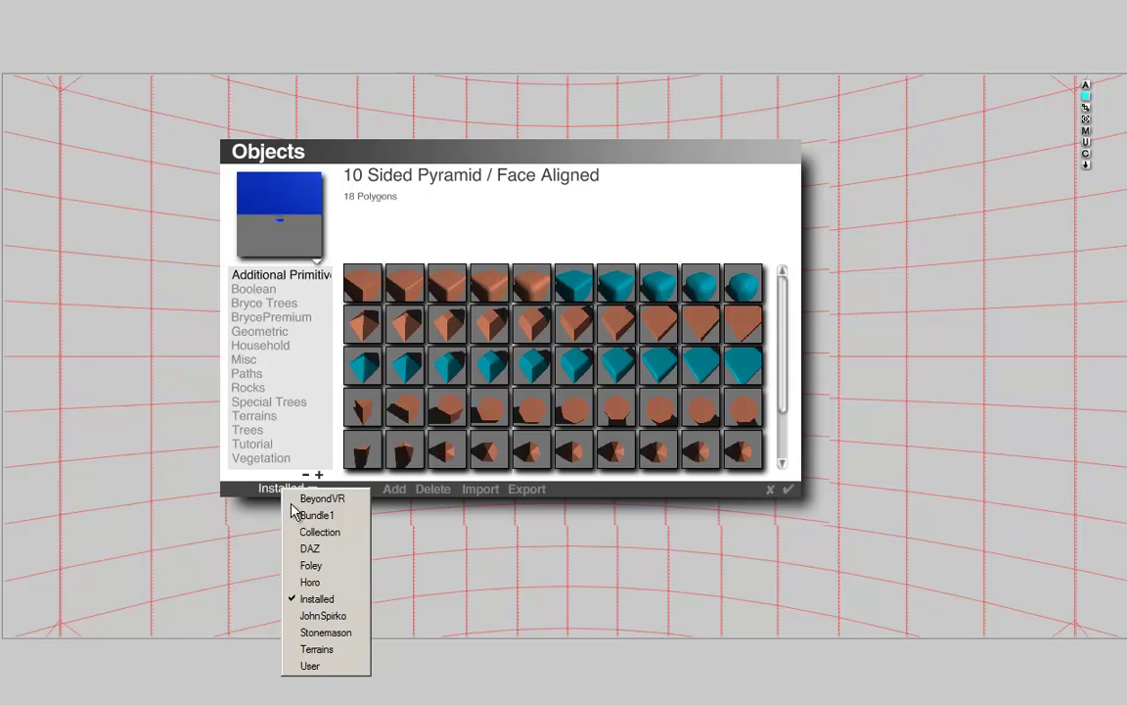
{"action": "left_click", "coordinate": [330, 587]}
{"action": "left_click", "coordinate": [240, 304]}
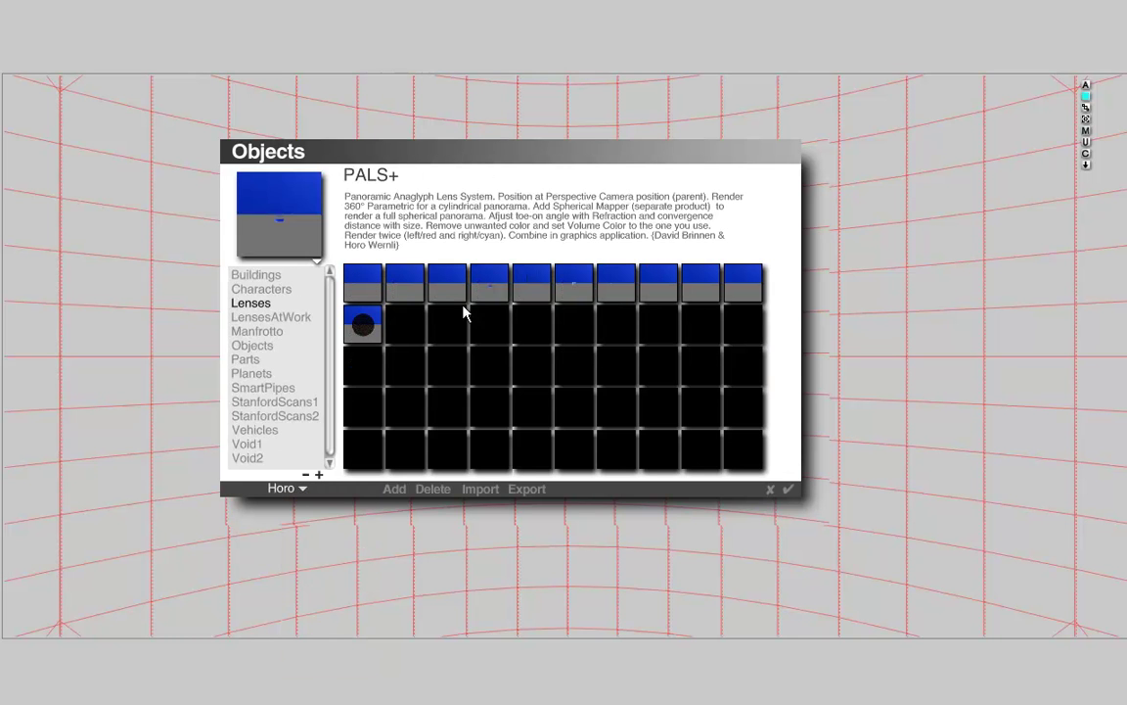
{"action": "left_click", "coordinate": [498, 292]}
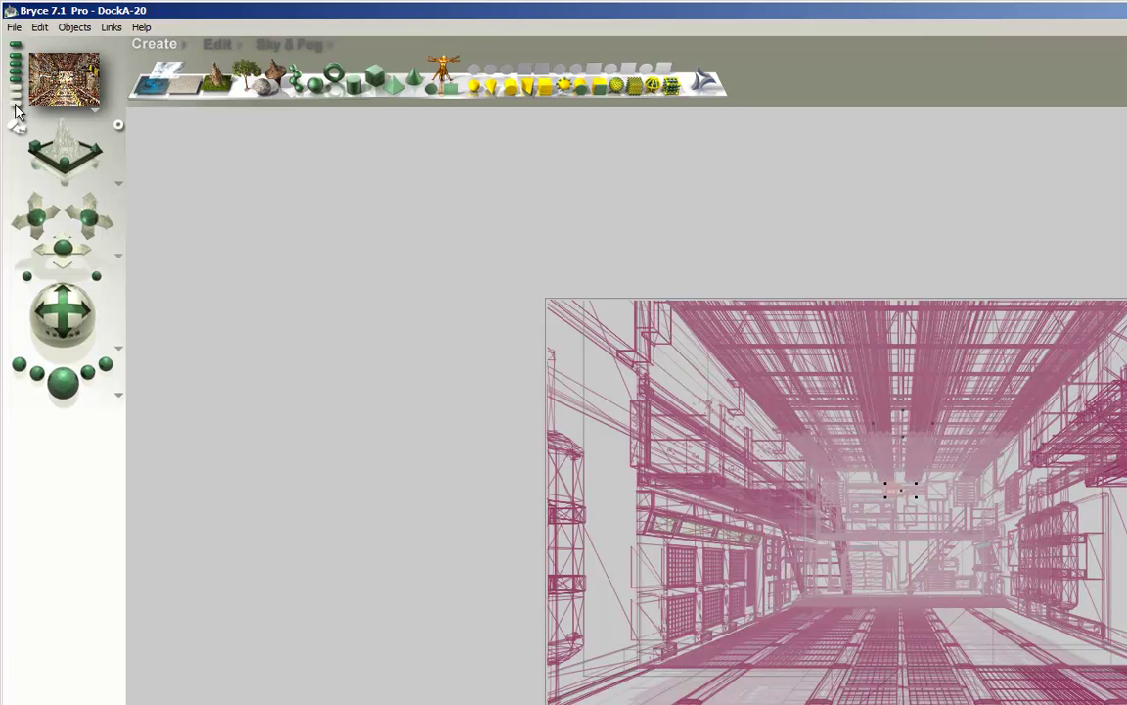
Change the current camera's Origin Y from 110 and Z from -180 to 0
{"action": "left_click", "coordinate": [118, 259]}
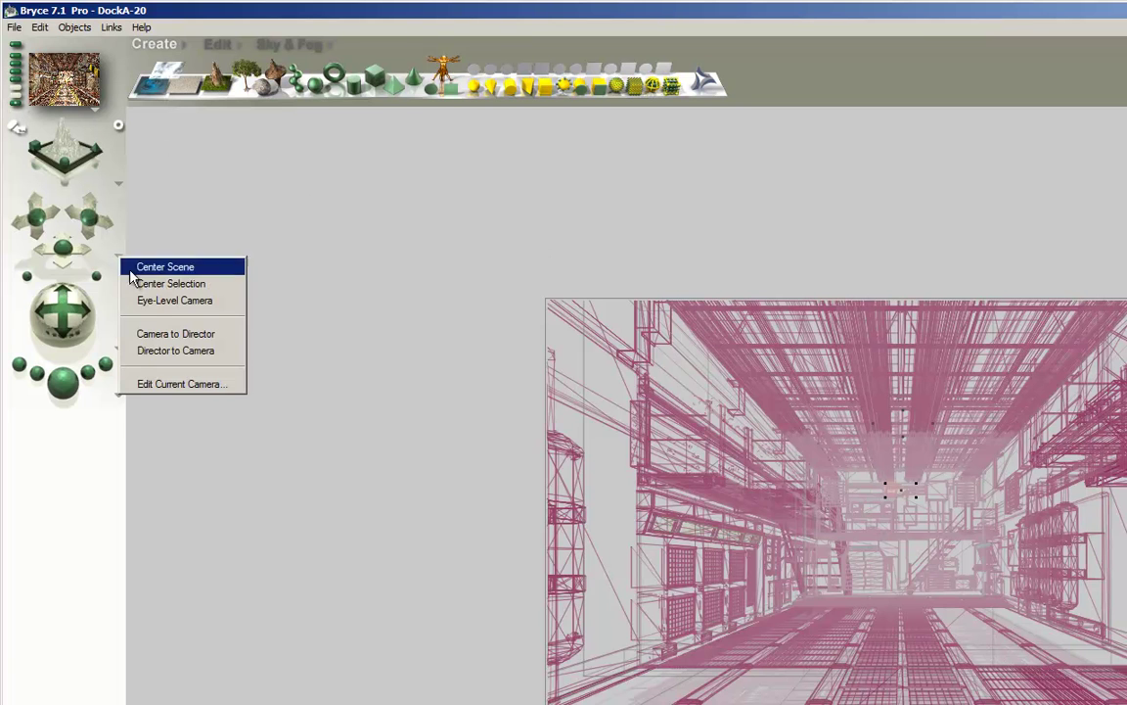
{"action": "left_click", "coordinate": [180, 385]}
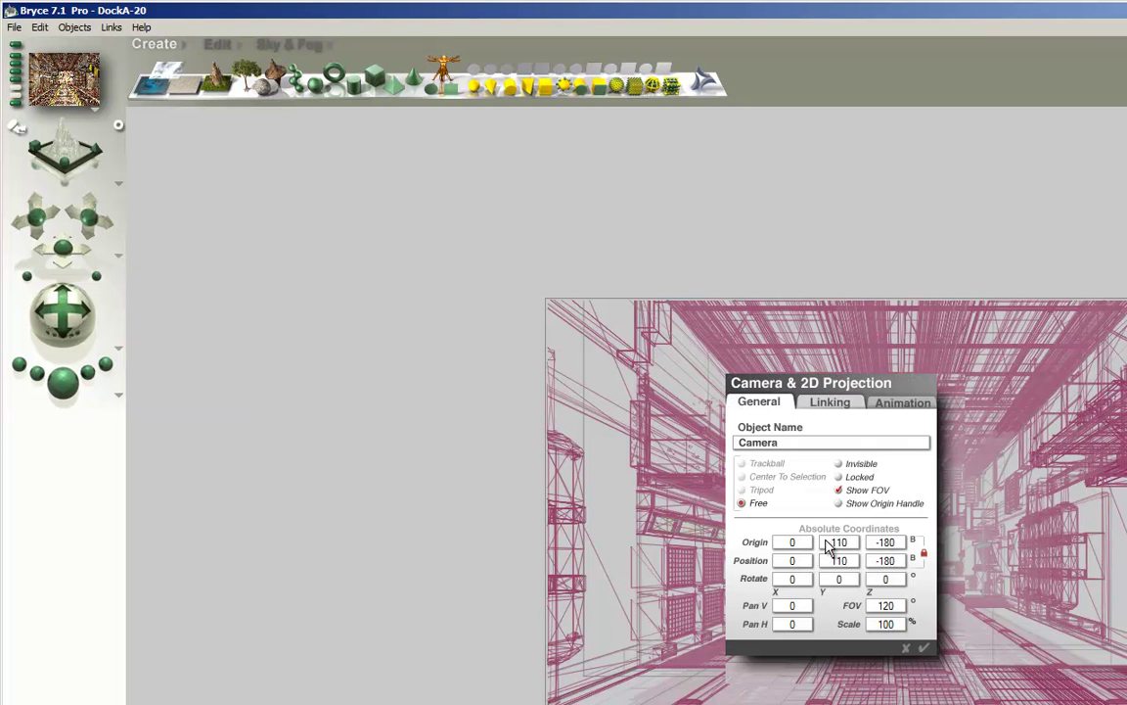
{"action": "type", "text": "0"}
{"action": "double_click", "coordinate": [881, 543]}
{"action": "type", "text": "0"}
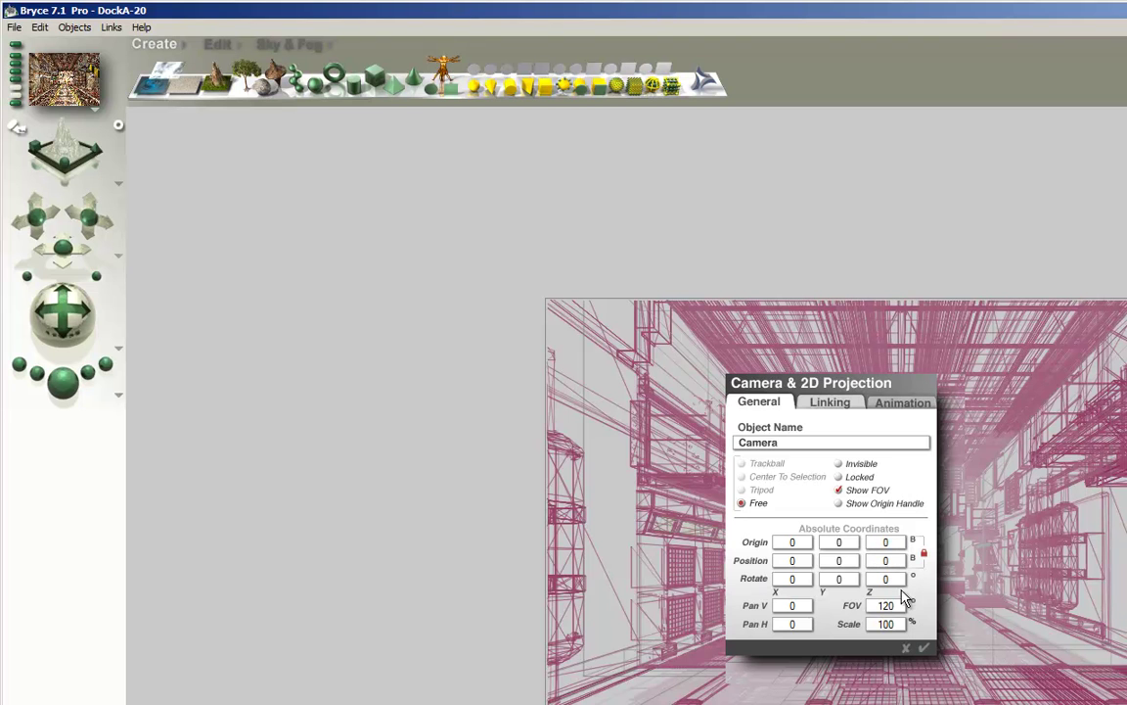
{"action": "left_click", "coordinate": [923, 649]}
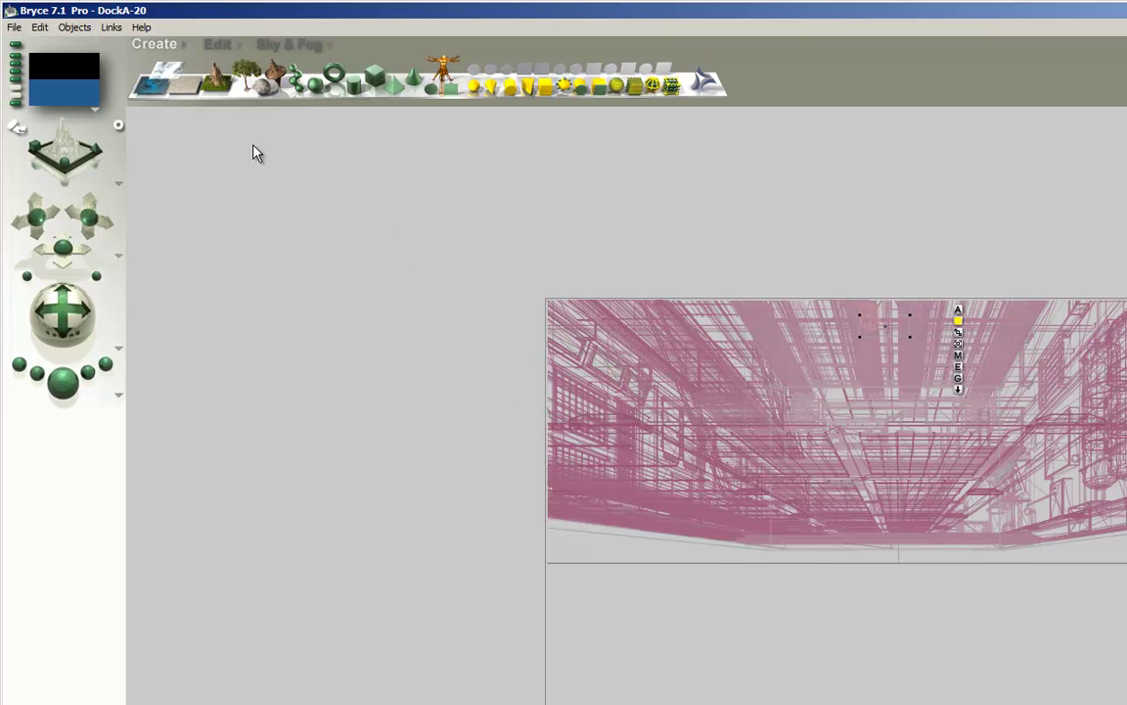
Add the Spherical Mapper lens from Horo > Lenses in the Create library
{"action": "left_click", "coordinate": [186, 51]}
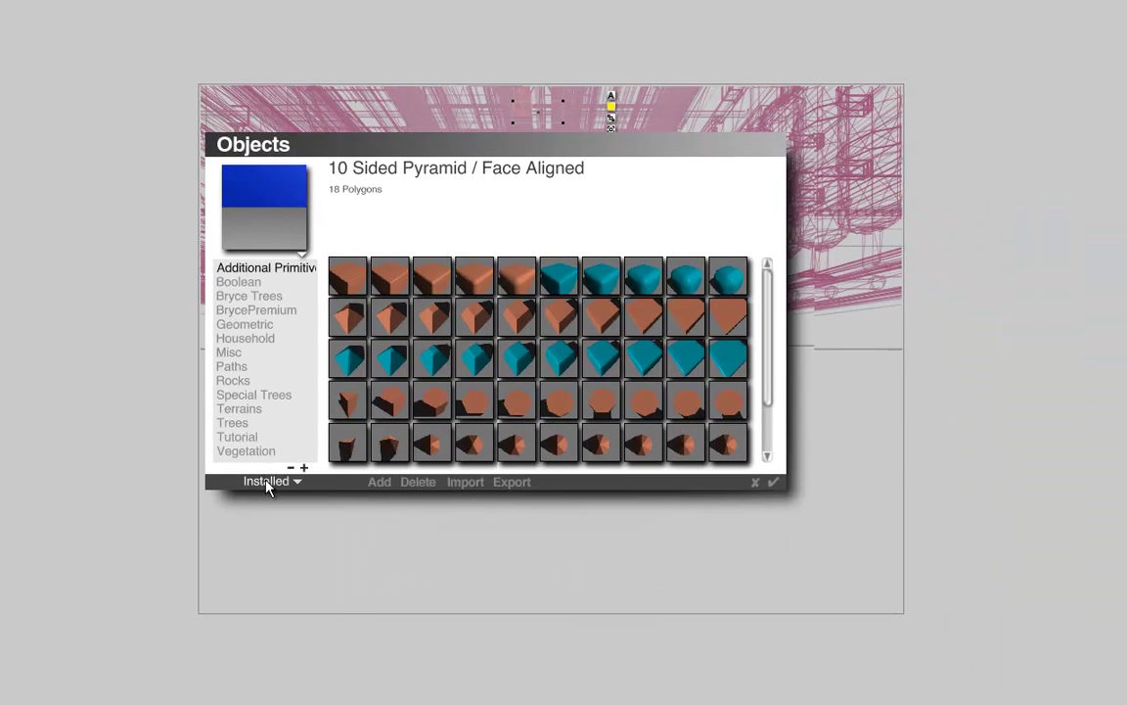
{"action": "left_click", "coordinate": [267, 482]}
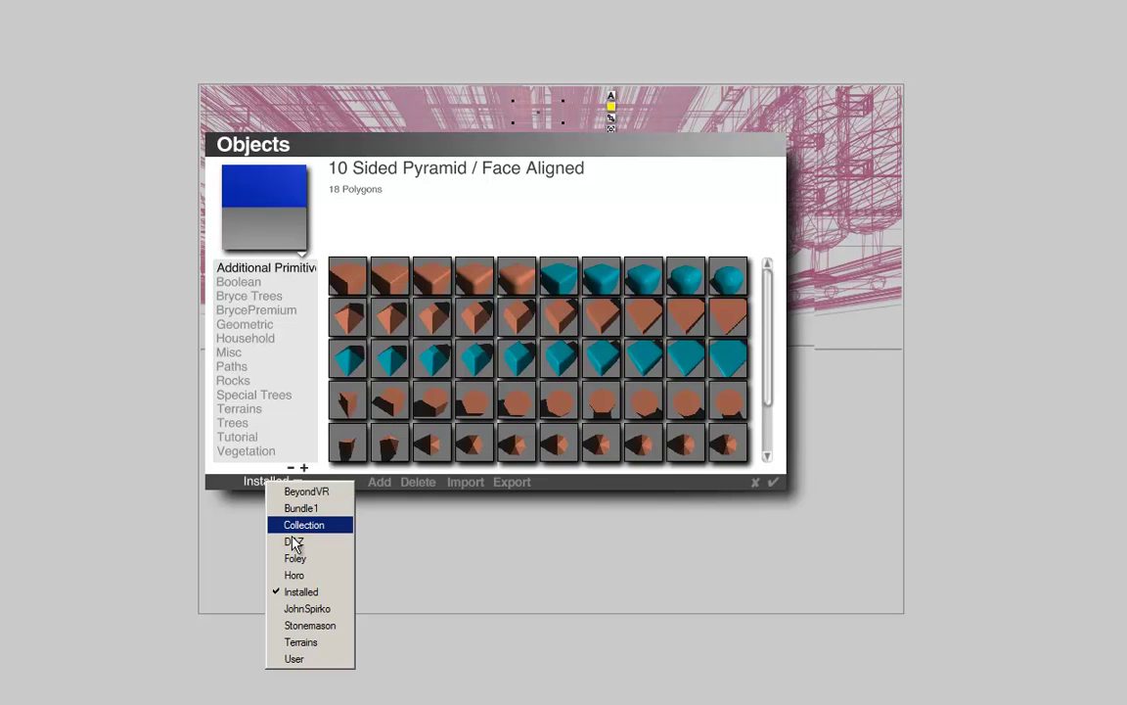
{"action": "left_click", "coordinate": [298, 574]}
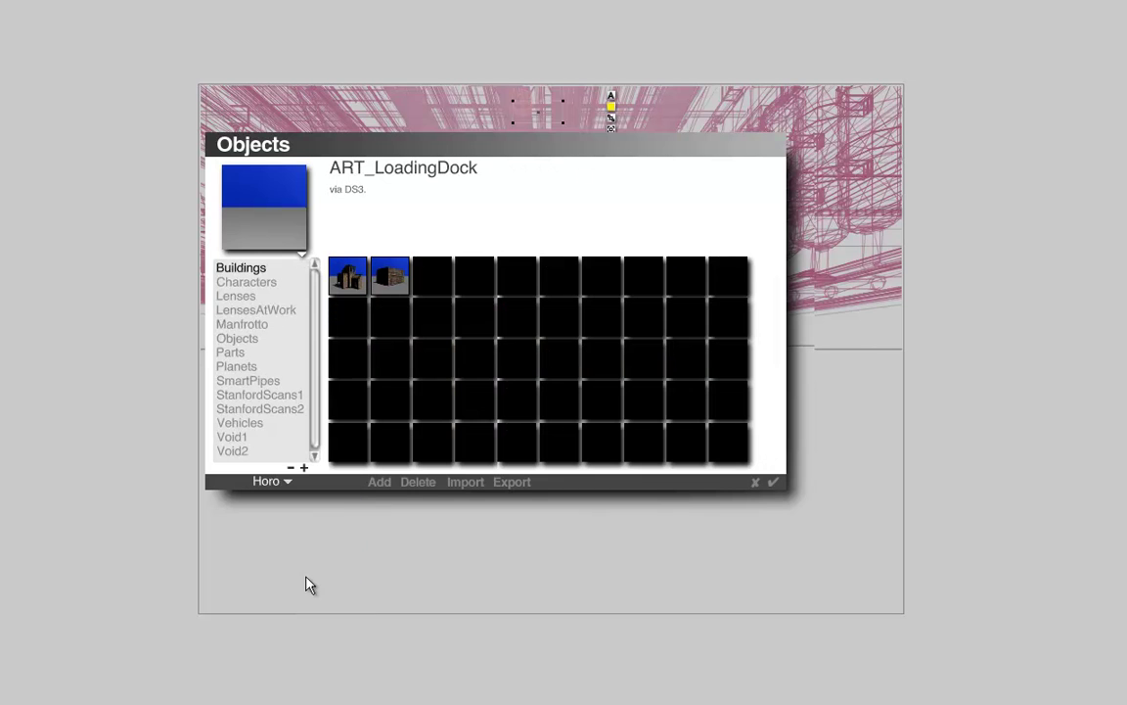
{"action": "left_click", "coordinate": [239, 296]}
{"action": "left_click", "coordinate": [478, 284]}
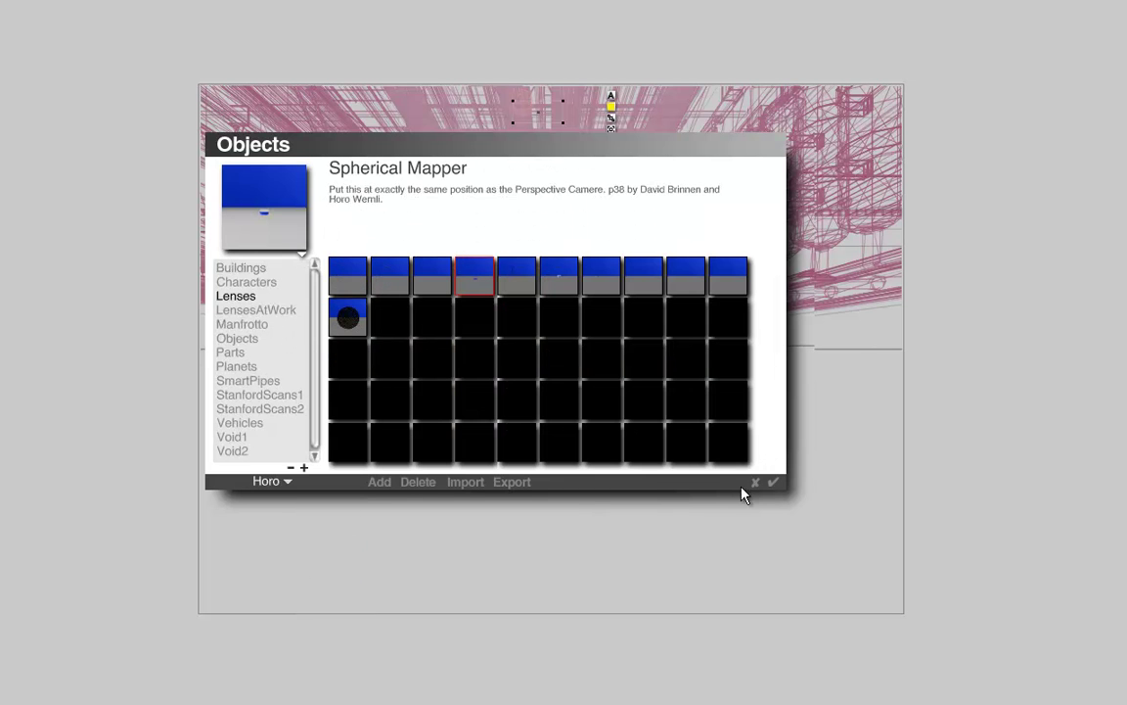
{"action": "left_click", "coordinate": [773, 481]}
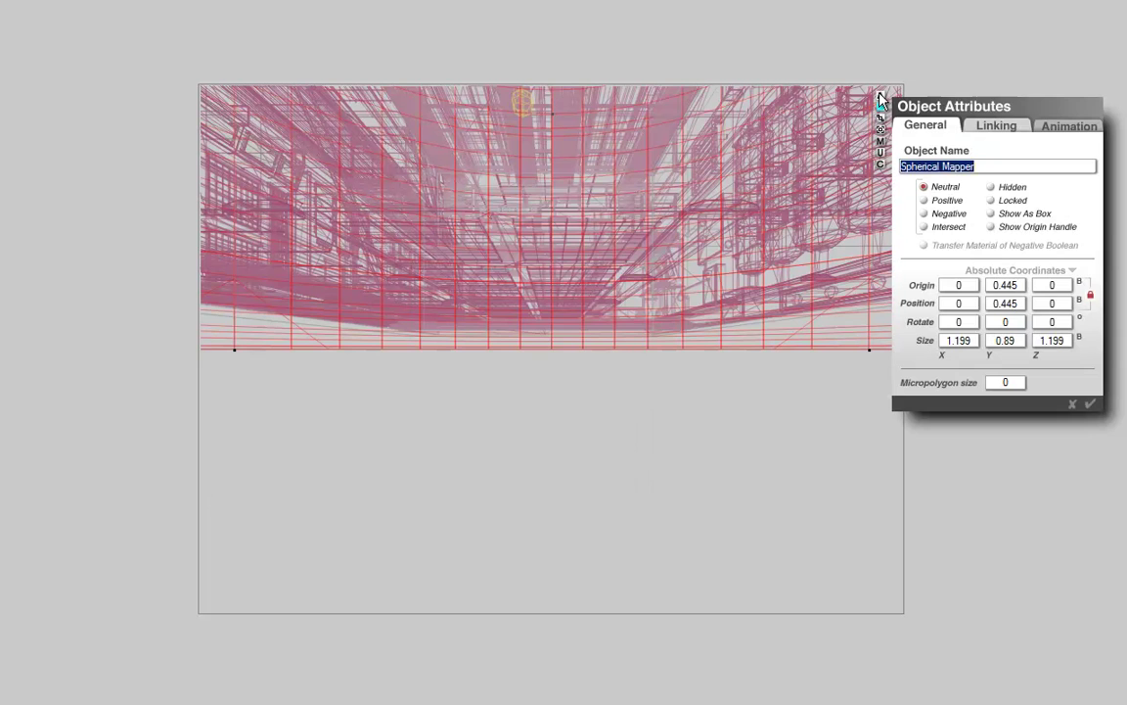
Set the Spherical Mapper's Origin Y to 0, parent it to the Perspective Camera, and switch to Camera View
{"action": "left_click", "coordinate": [990, 284]}
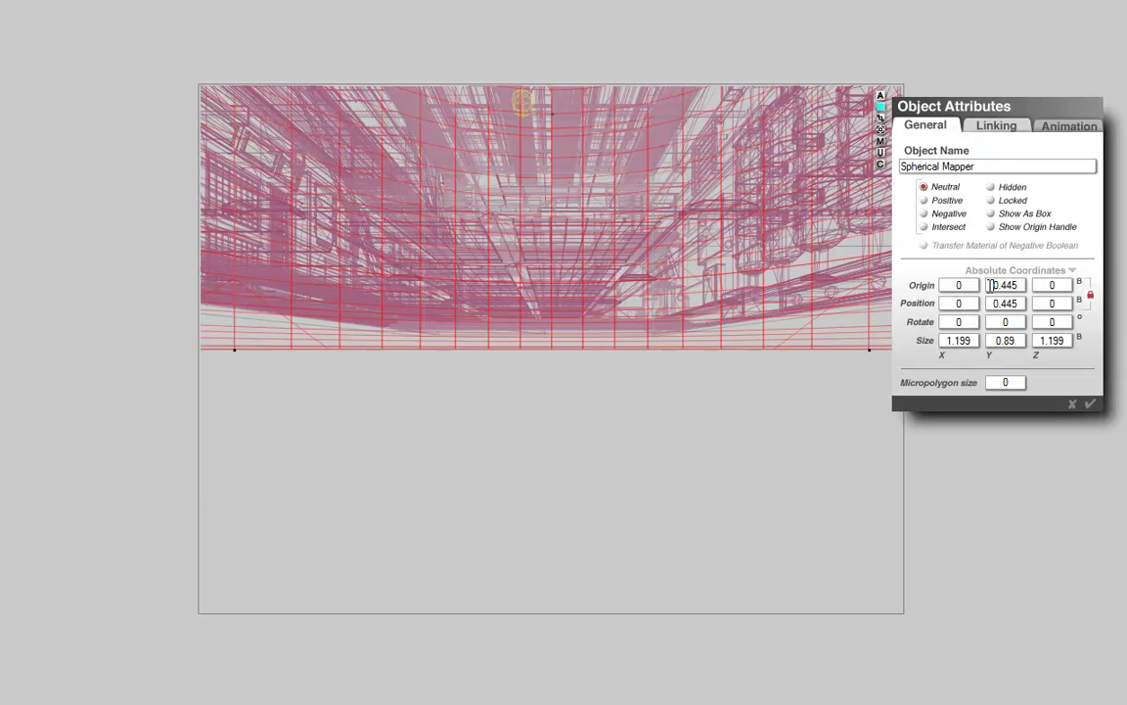
{"action": "type", "text": "0"}
{"action": "left_click", "coordinate": [981, 127]}
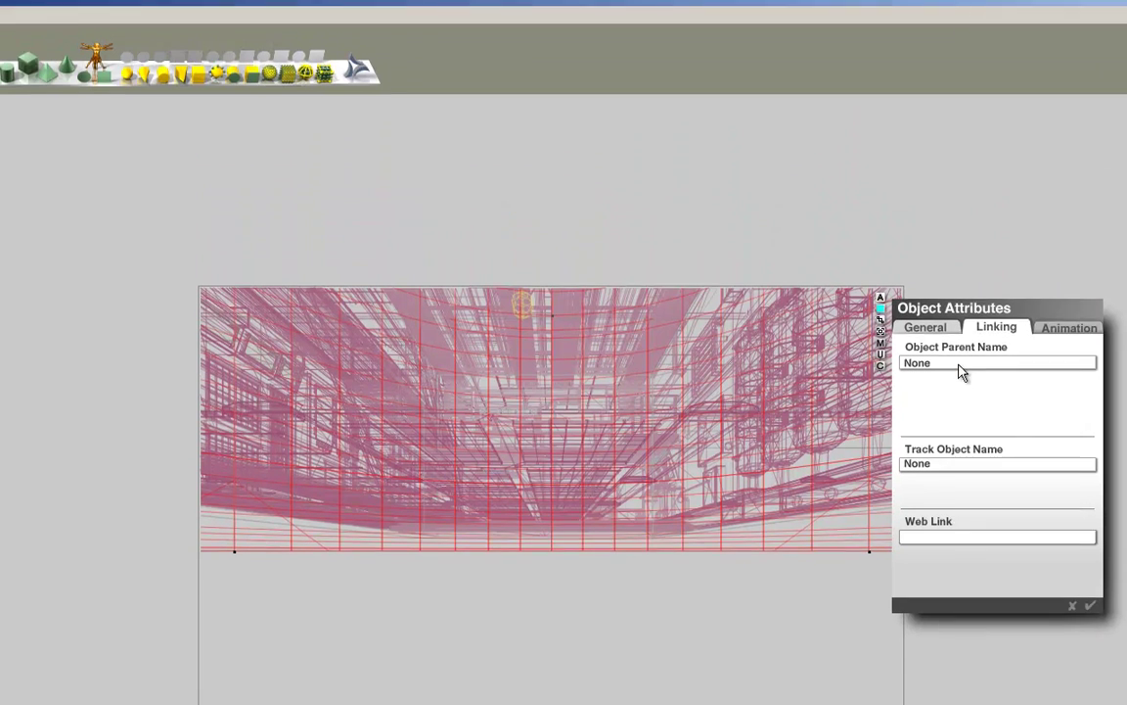
{"action": "left_click", "coordinate": [964, 163]}
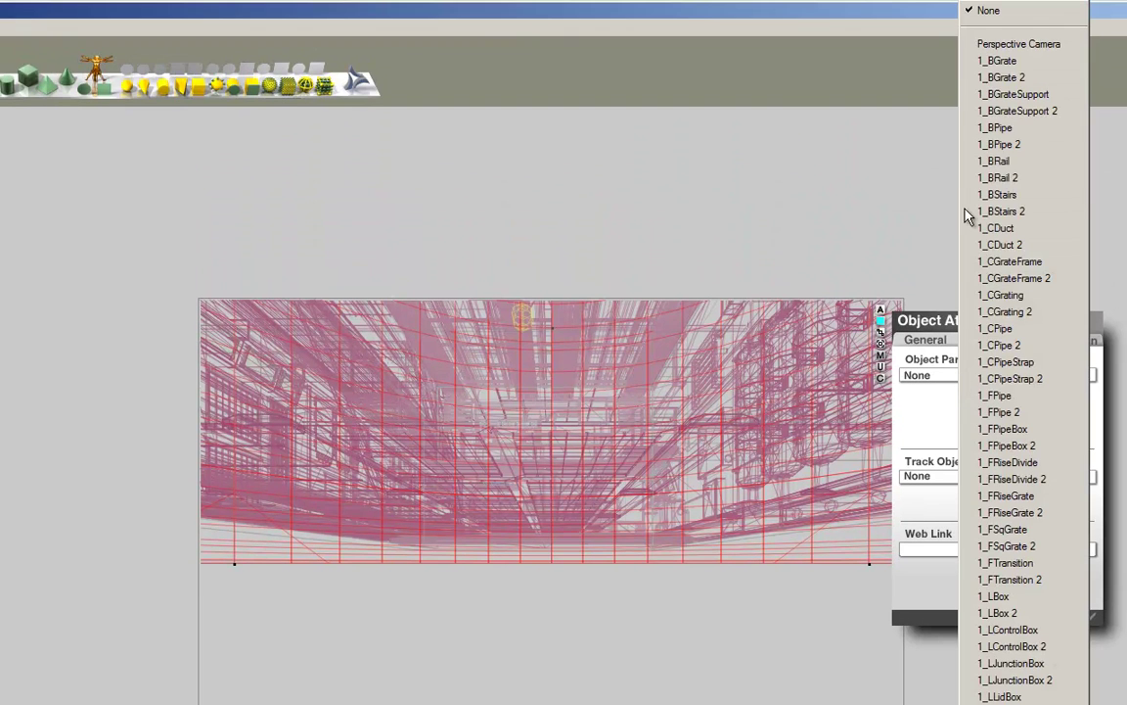
{"action": "left_click", "coordinate": [967, 43]}
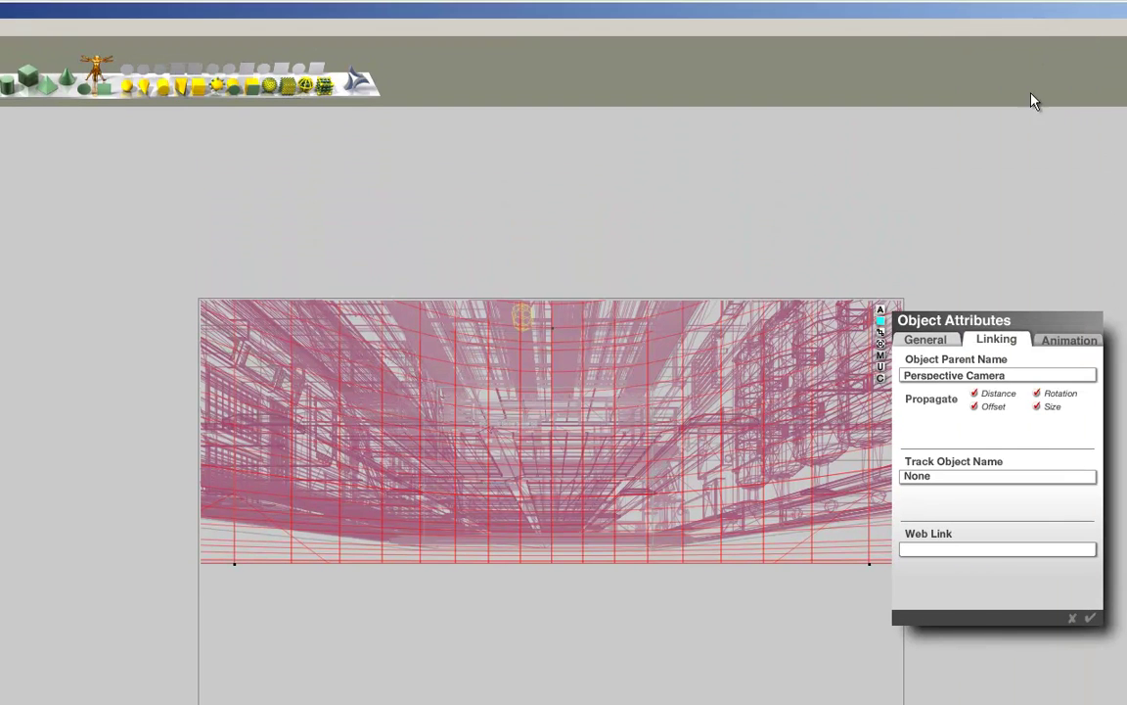
{"action": "left_click", "coordinate": [1092, 620]}
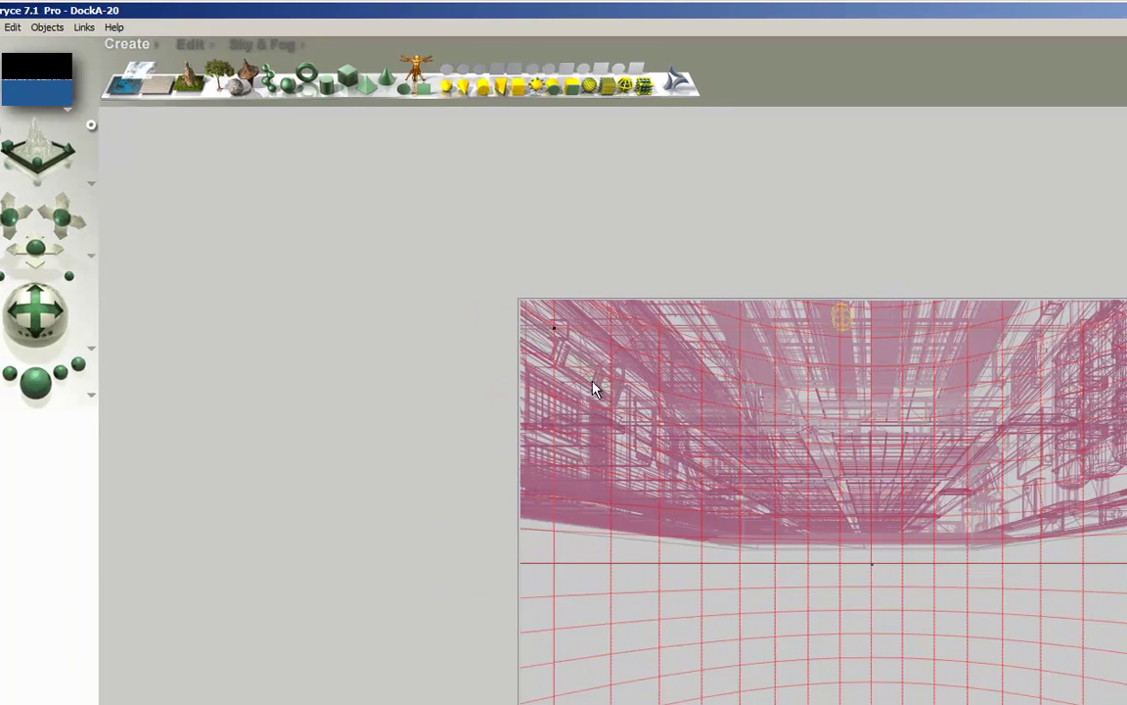
{"action": "left_click", "coordinate": [14, 108]}
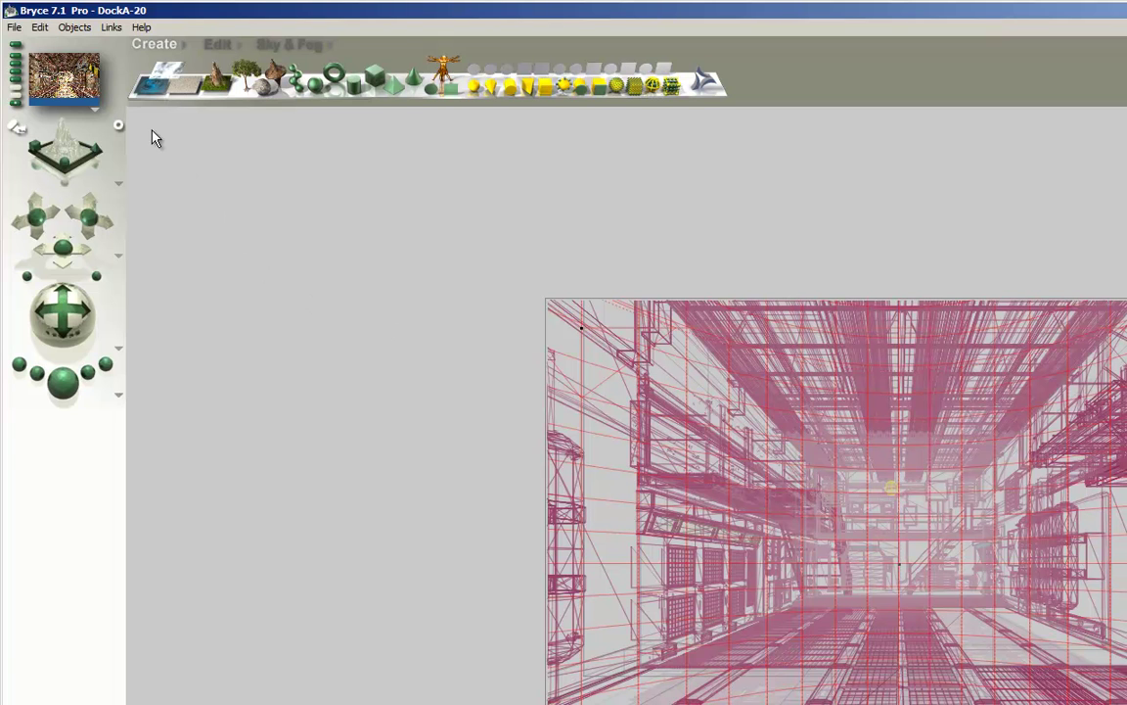
In Document Setup, change the height to 400 for an 800 × 400 frame, keeping proportions constrained
{"action": "left_click", "coordinate": [15, 27]}
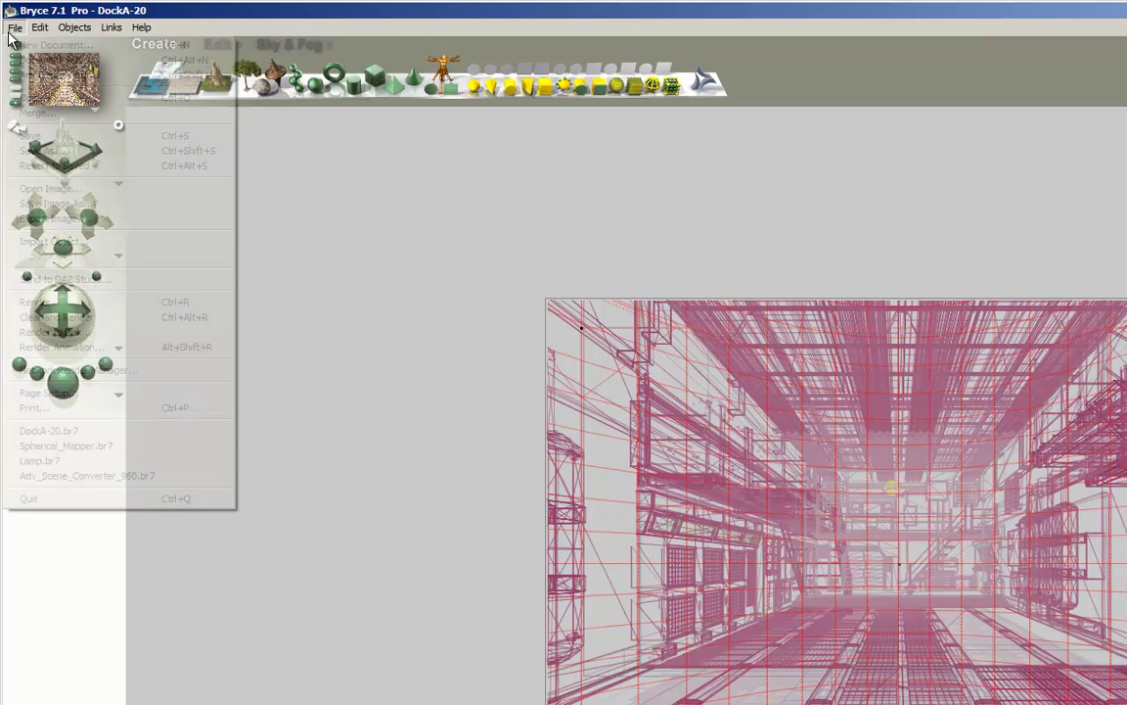
{"action": "left_click", "coordinate": [44, 61]}
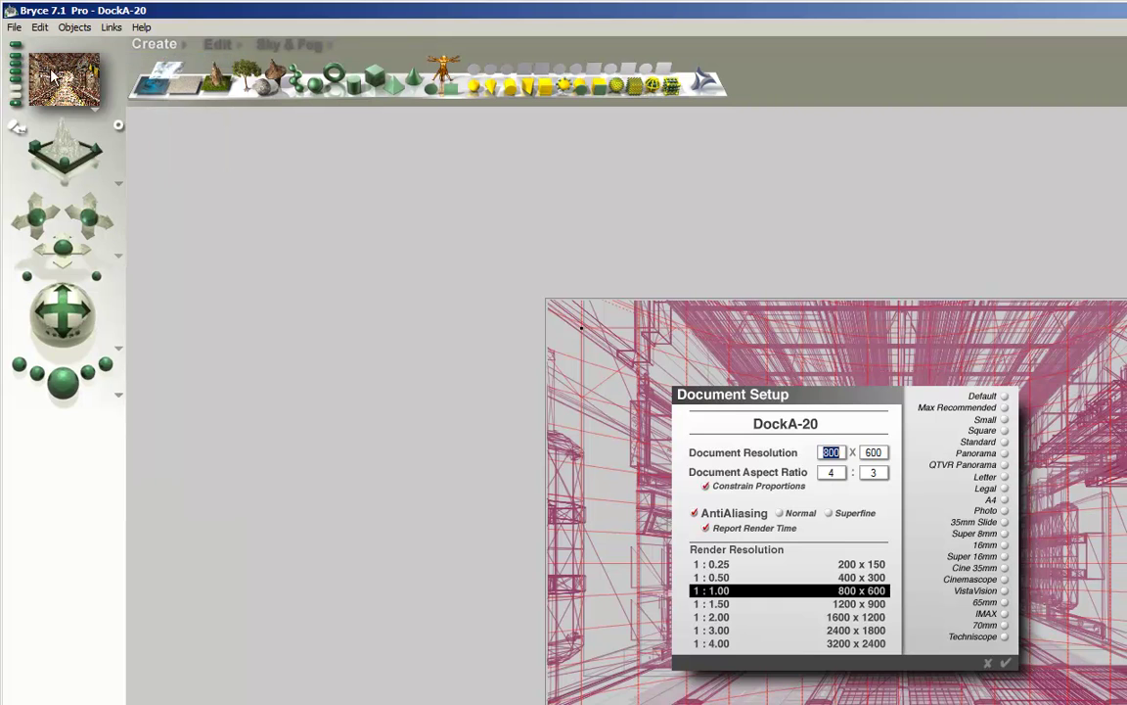
{"action": "left_click", "coordinate": [707, 486]}
{"action": "type", "text": "4"}
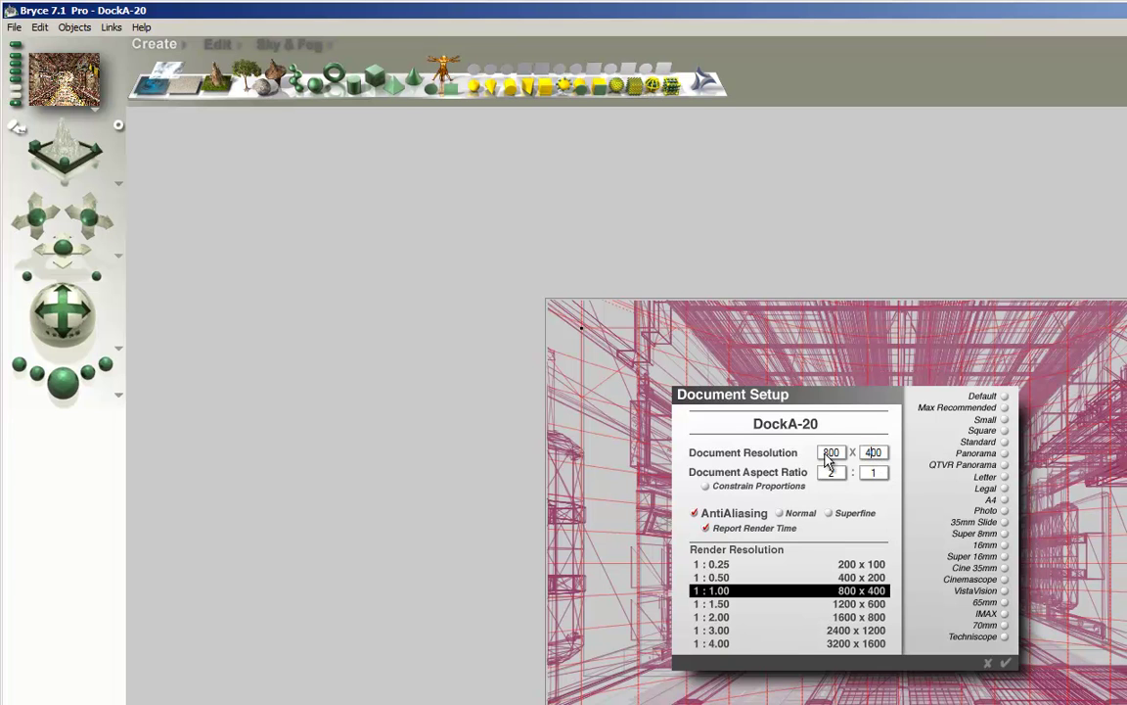
{"action": "left_click", "coordinate": [707, 486]}
{"action": "left_click", "coordinate": [1005, 665]}
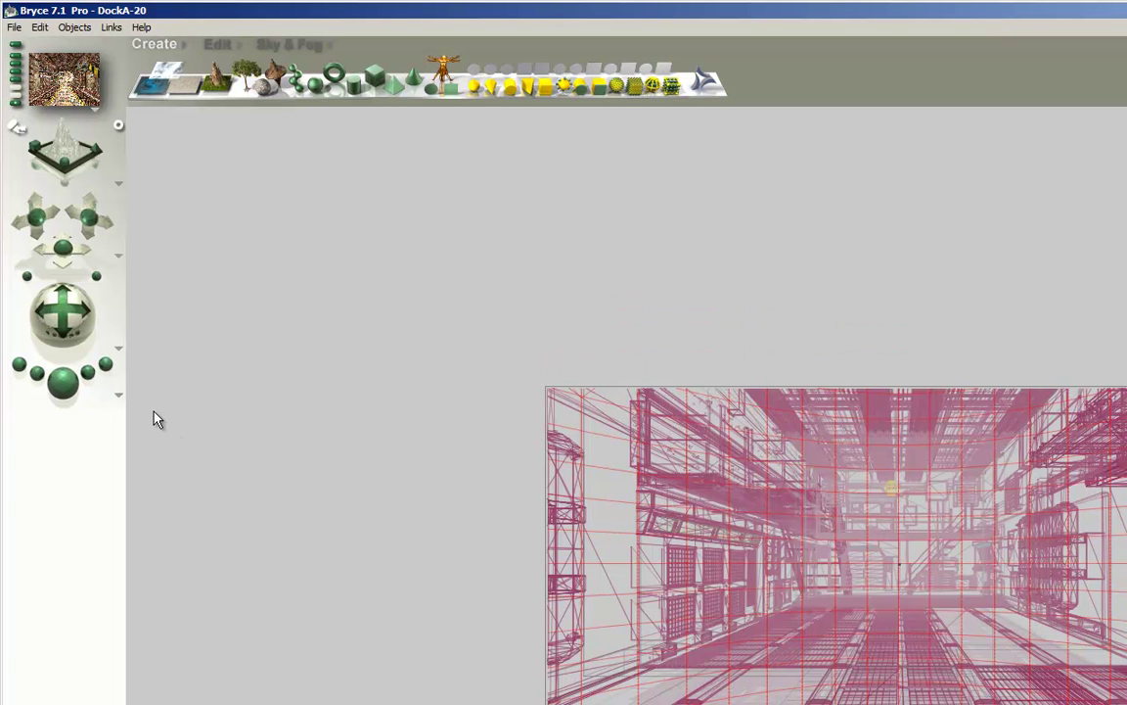
{"action": "left_click", "coordinate": [119, 396]}
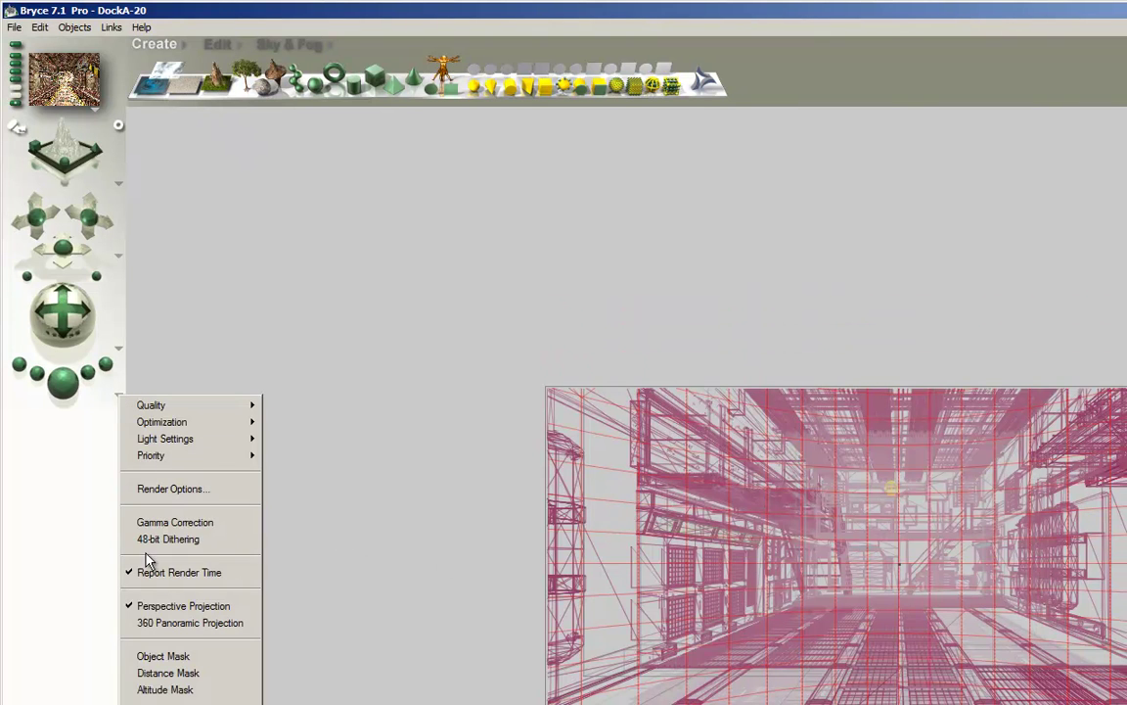
Choose 360 Panoramic Projection in the render options
{"action": "left_click", "coordinate": [179, 626]}
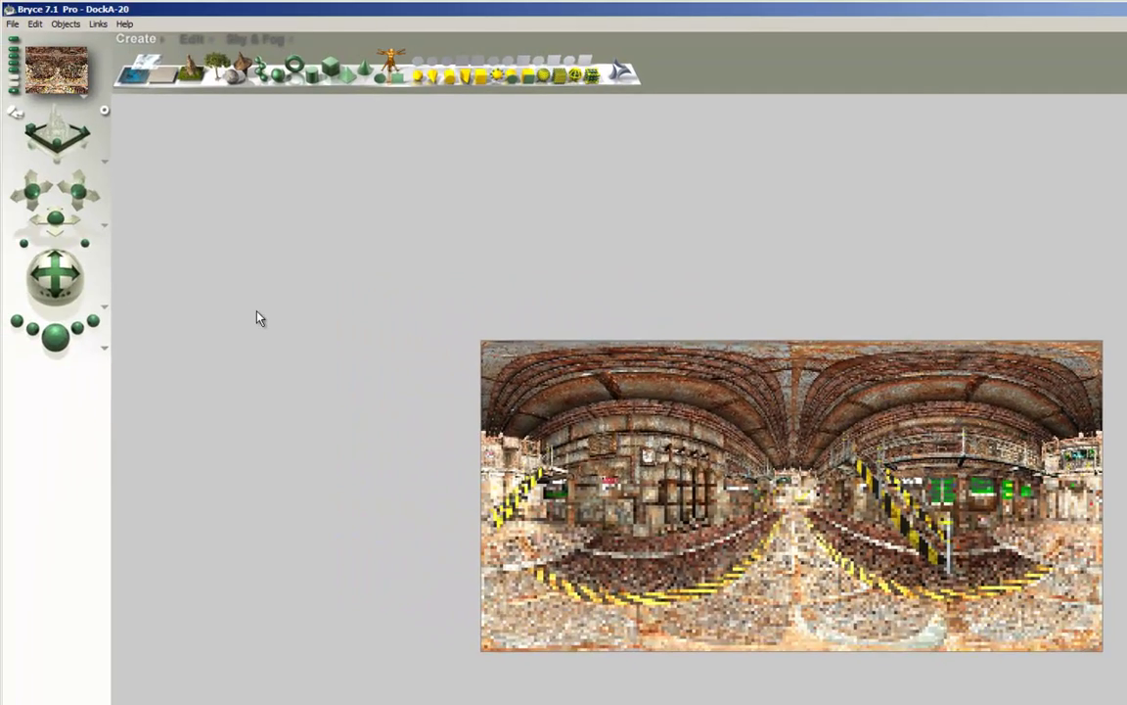
Turn the camera with the trackball, then start and stop a test render with Ctrl+R
{"action": "left_click", "coordinate": [257, 317]}
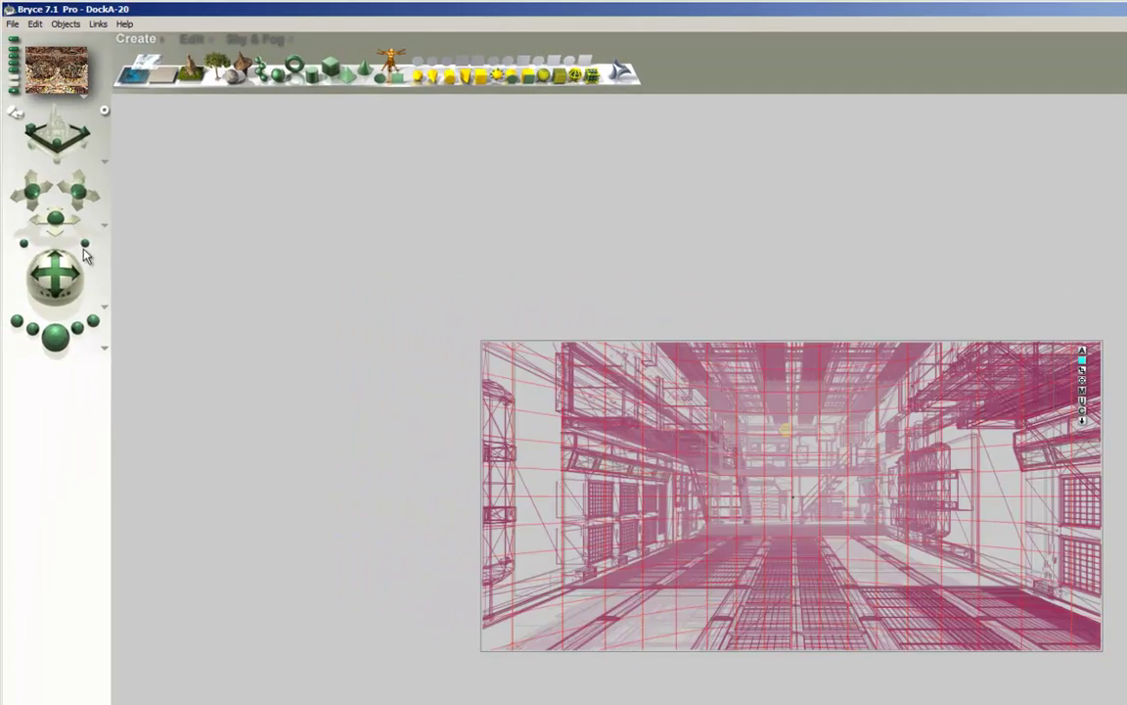
{"action": "left_click_drag", "start_coordinate": [55, 272], "coordinate": [55, 257]}
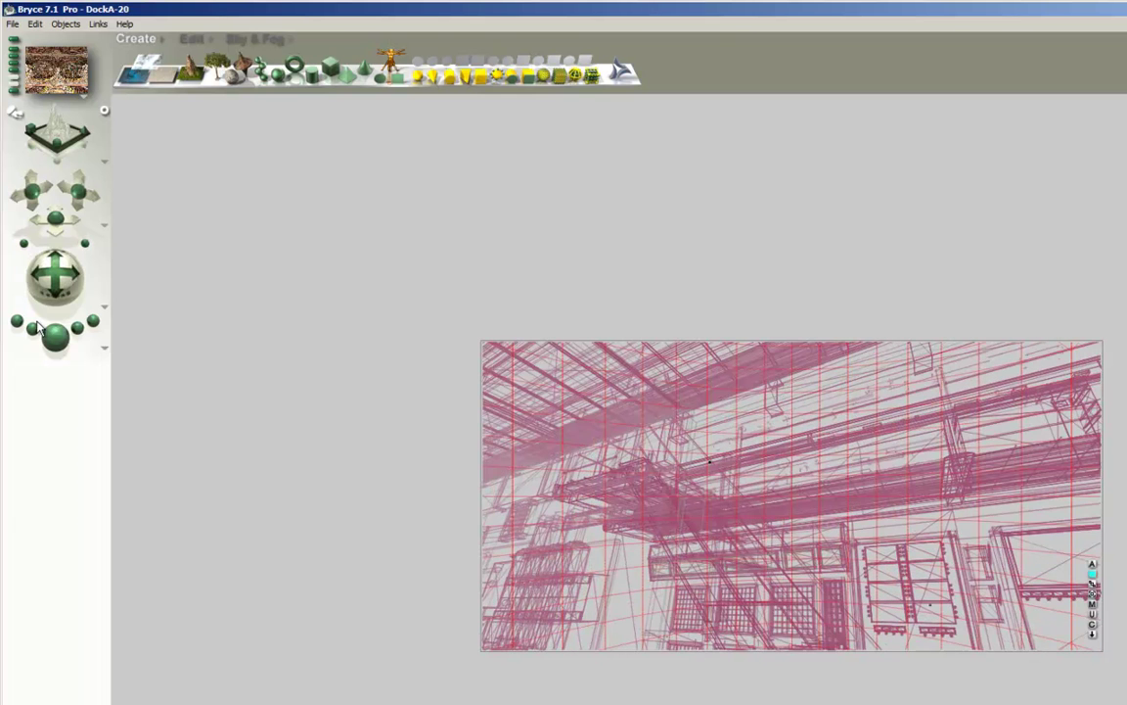
{"action": "key", "text": "ctrl+r"}
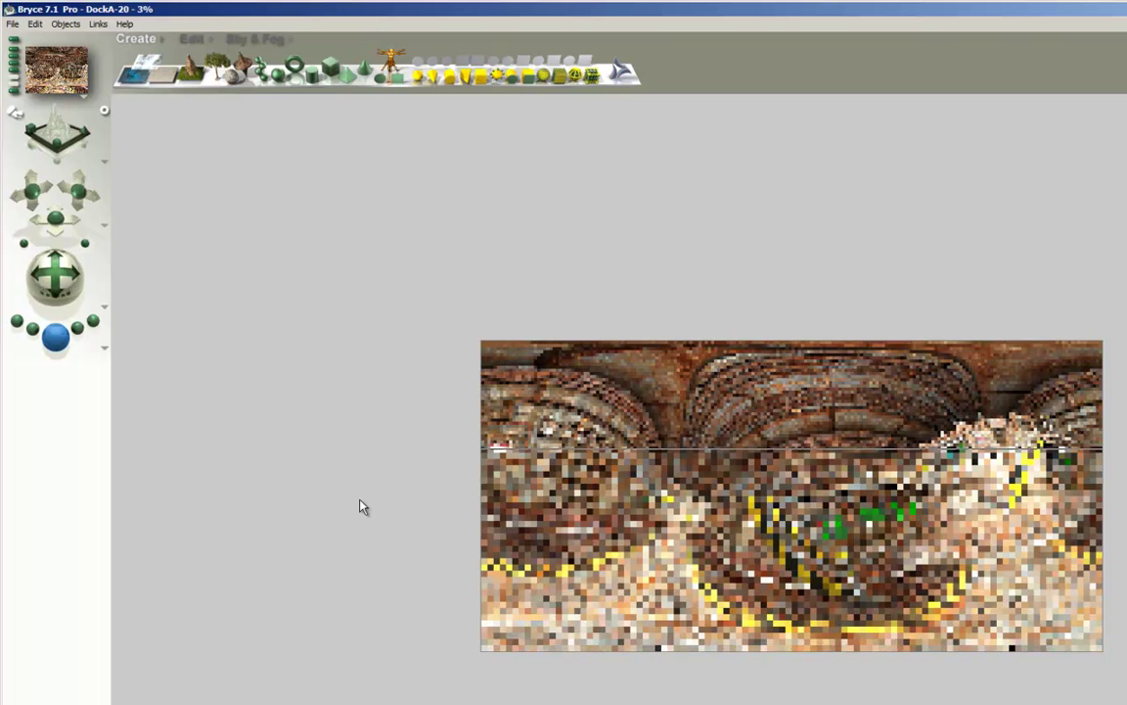
{"action": "left_click", "coordinate": [110, 280]}
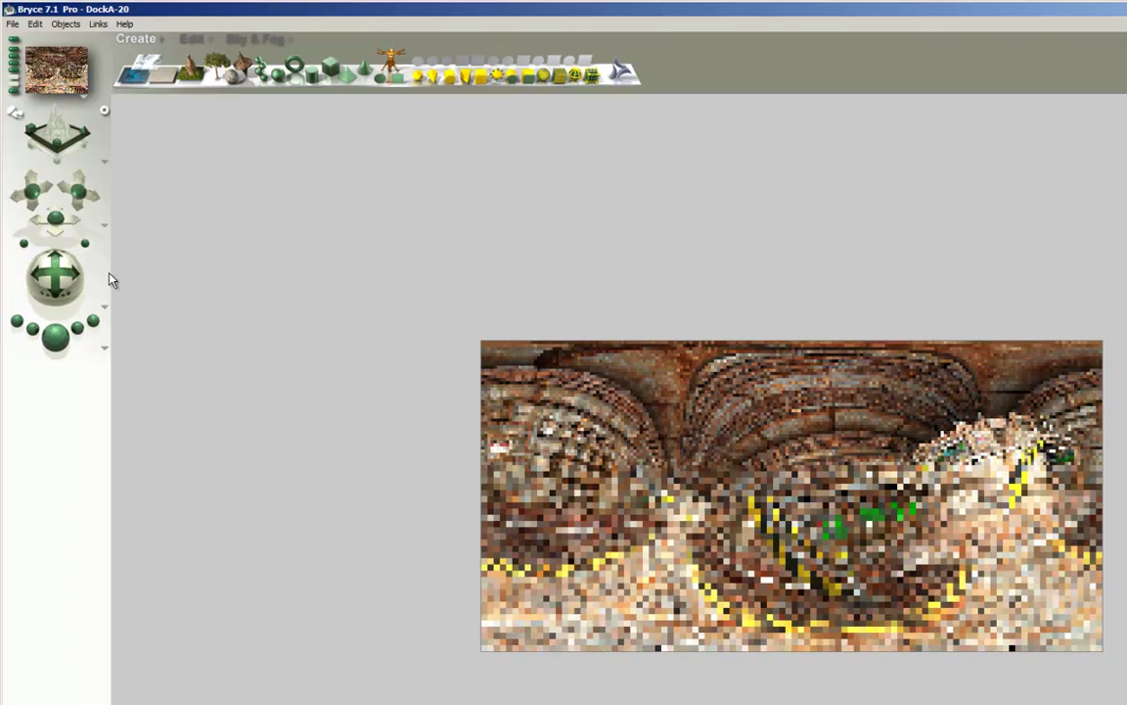
Change the scene view, then start and stop another test render
{"action": "left_click", "coordinate": [12, 66]}
{"action": "left_click", "coordinate": [56, 336]}
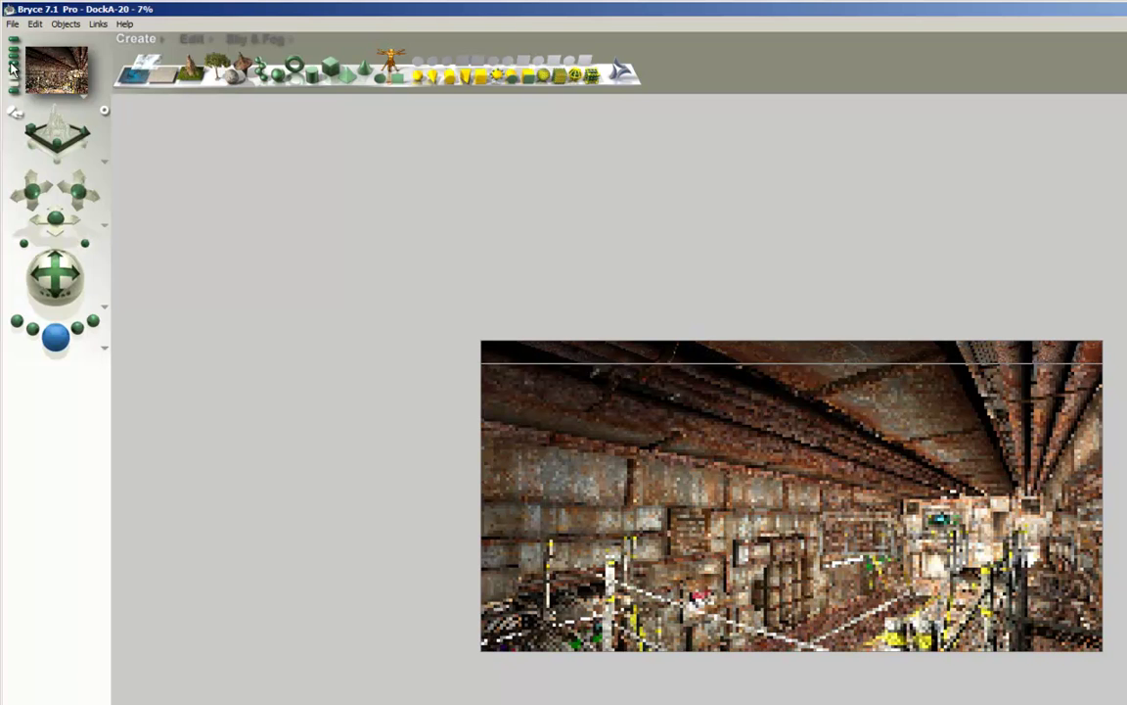
{"action": "left_click", "coordinate": [152, 331]}
{"action": "left_click", "coordinate": [106, 351]}
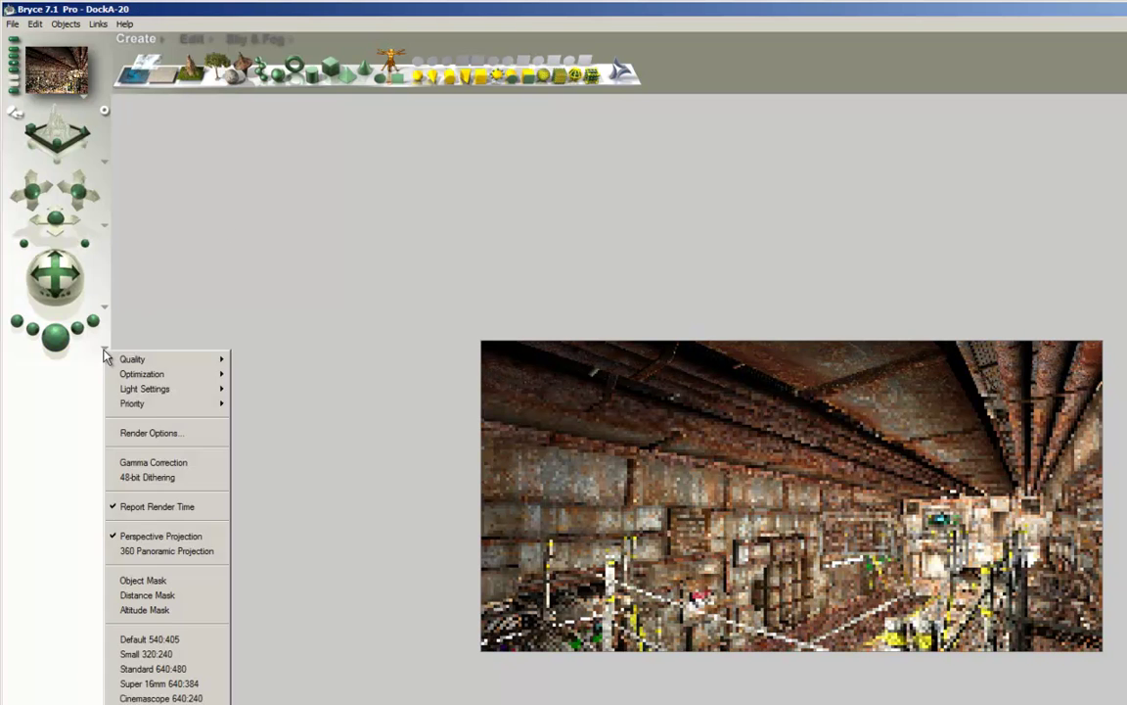
Switch the render projection back to 360 Panoramic Projection
{"action": "left_click", "coordinate": [130, 553]}
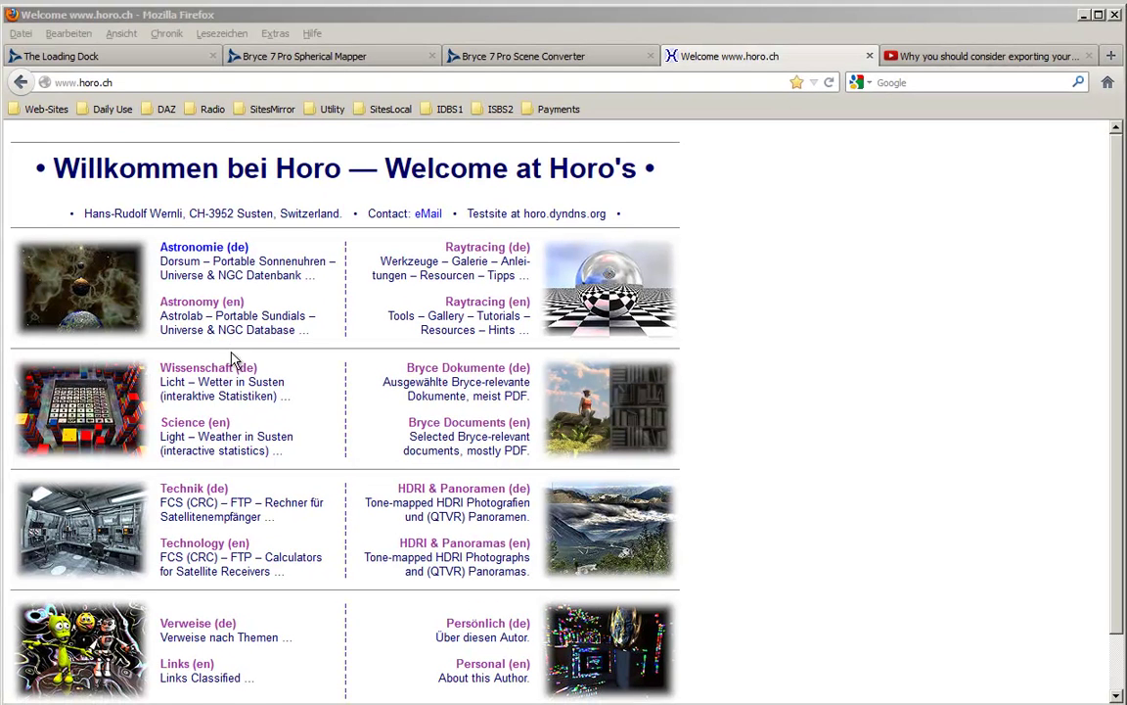
Open the Science (en) Panorama Size Calculator and calculate sizes for a 4000-pixel spherical width
{"action": "left_click", "coordinate": [196, 432]}
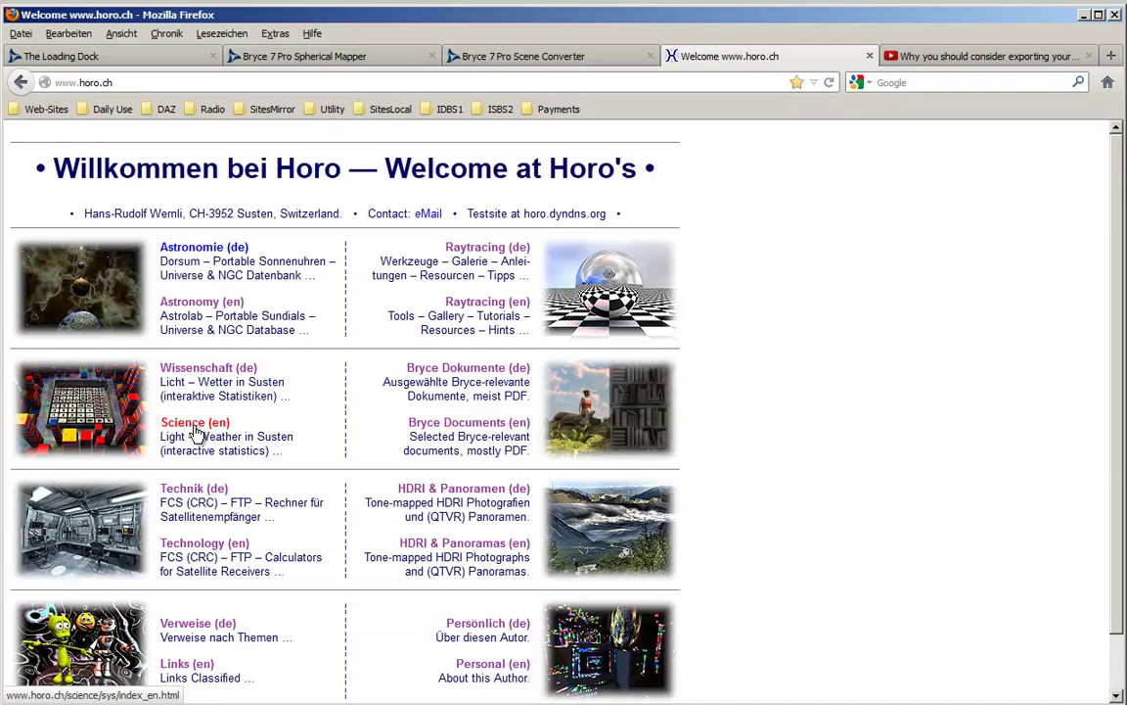
{"action": "left_click", "coordinate": [63, 400]}
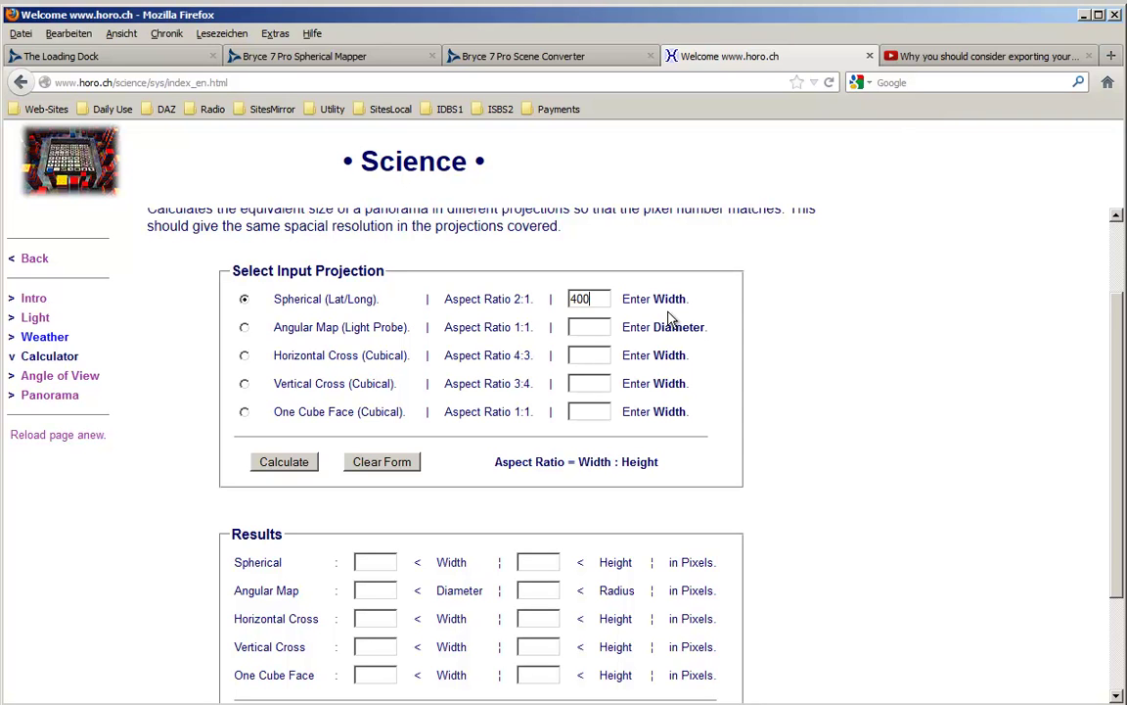
{"action": "type", "text": "0"}
{"action": "left_click", "coordinate": [293, 463]}
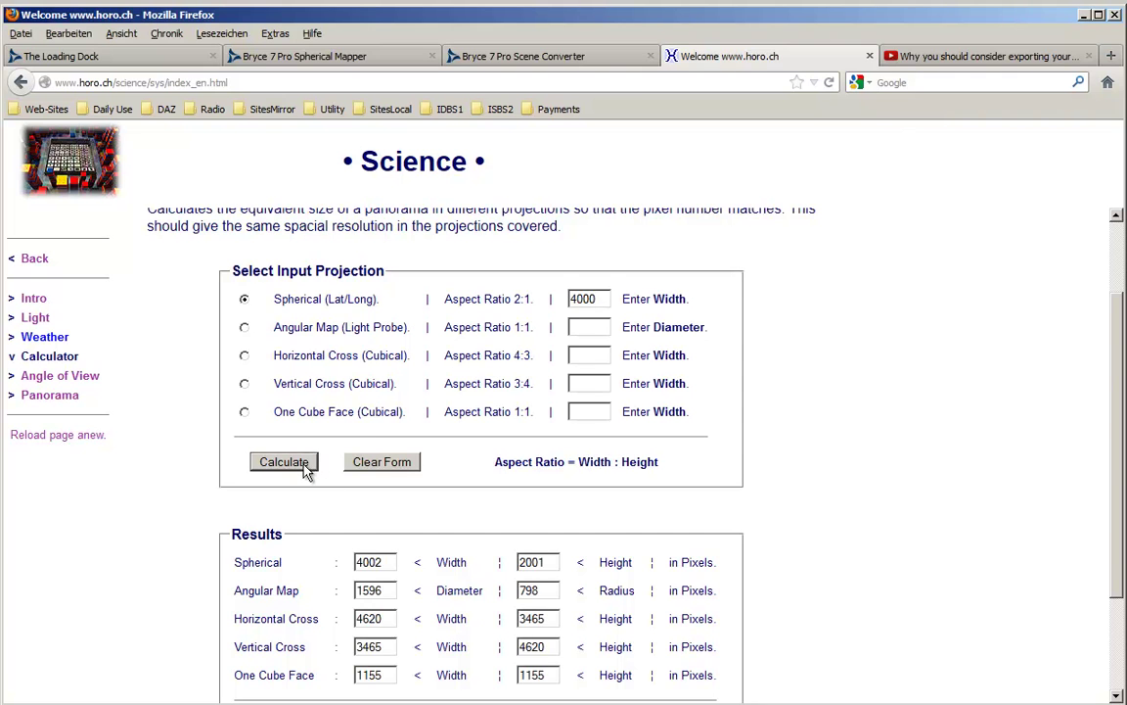
{"action": "scroll", "coordinate": [426, 562], "scroll_direction": "down", "scroll_amount": 3}
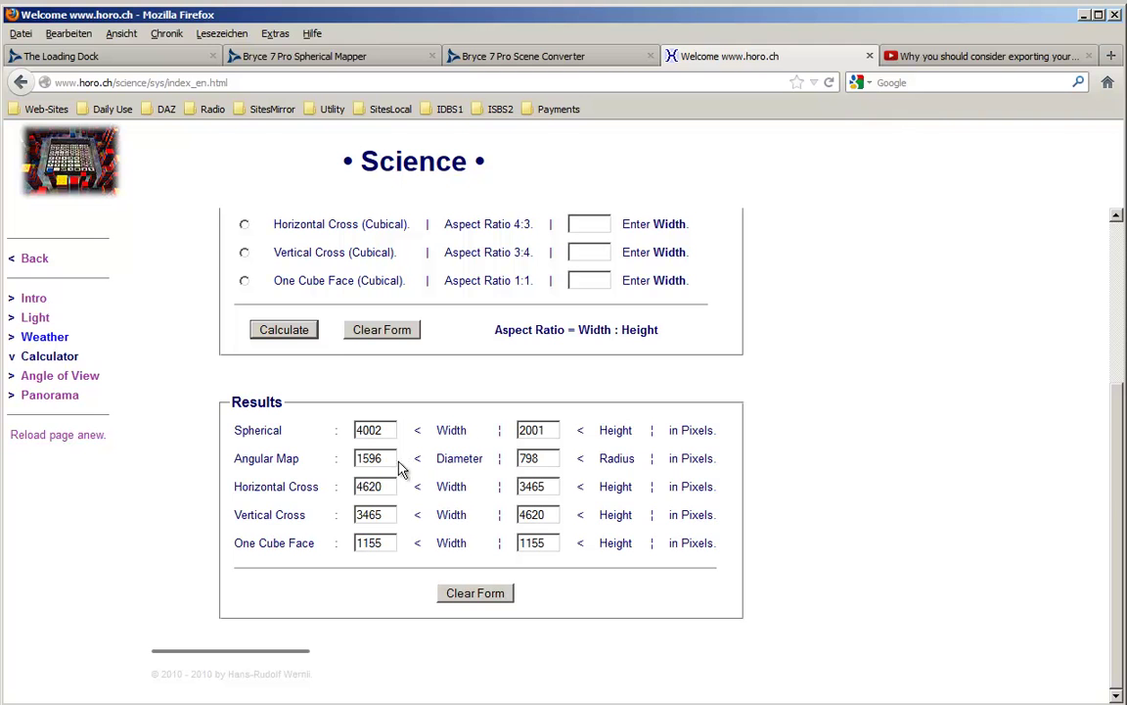
{"action": "scroll", "coordinate": [418, 463], "scroll_direction": "up", "scroll_amount": 5}
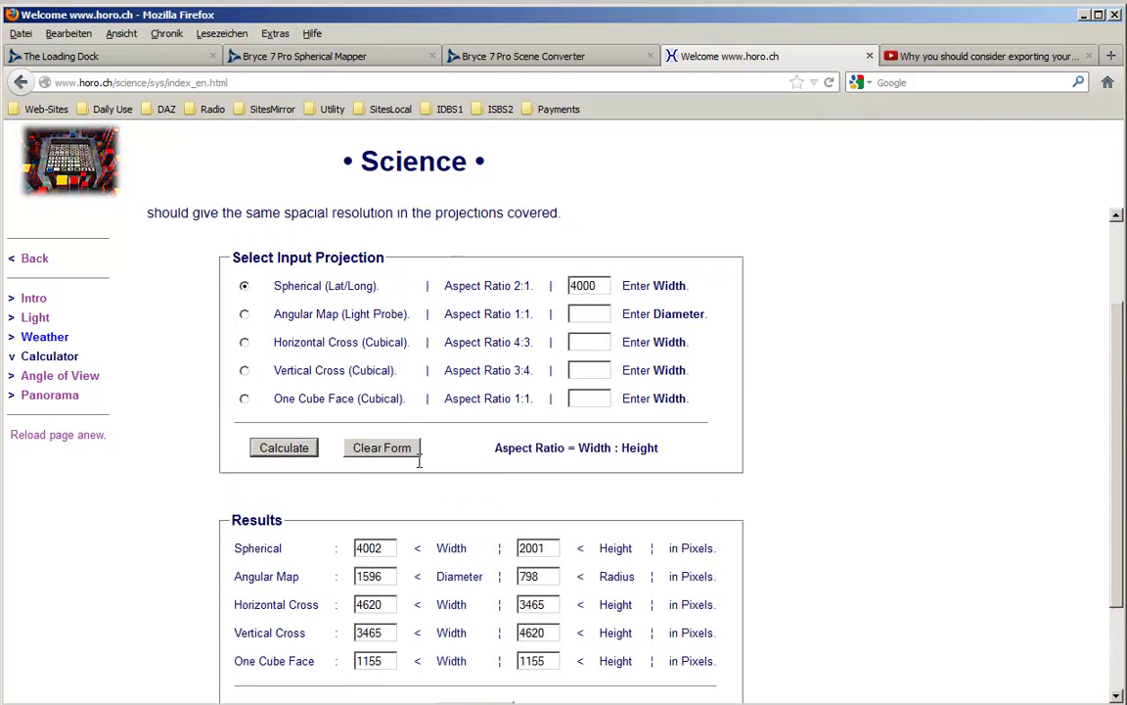
Recalculate using One Cube Face at 4000 pixels, giving a 13856 × 6928 spherical equivalent
{"action": "left_click", "coordinate": [245, 482]}
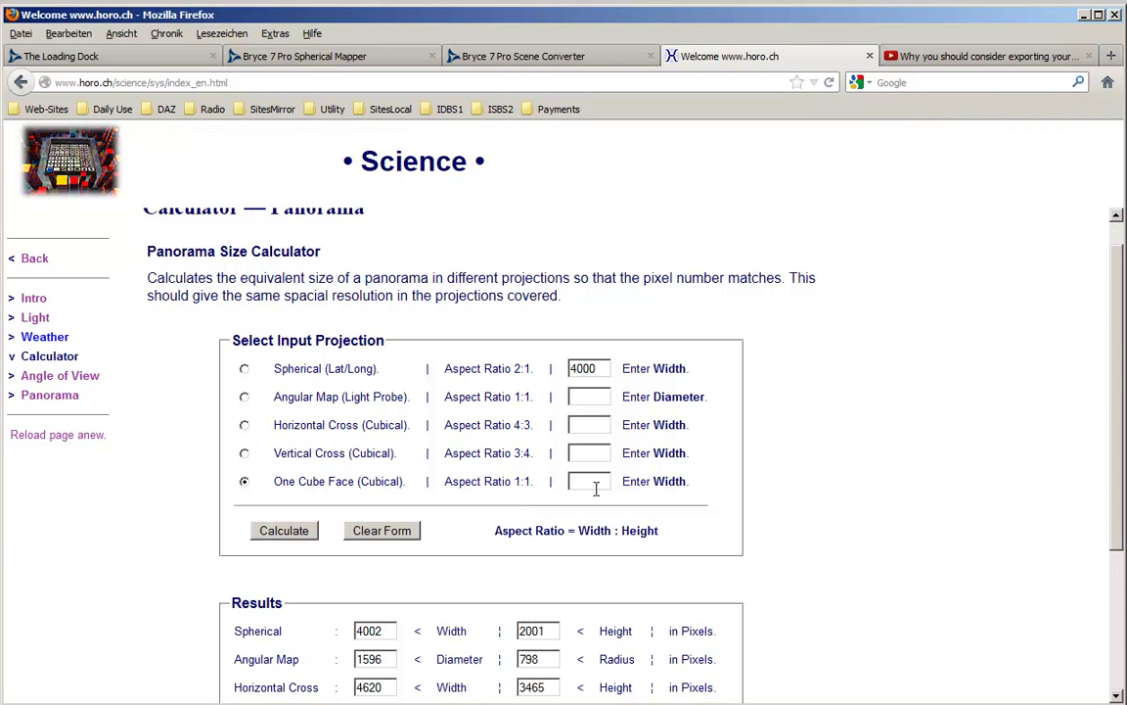
{"action": "left_click", "coordinate": [269, 531]}
{"action": "scroll", "coordinate": [294, 472], "scroll_direction": "down", "scroll_amount": 5}
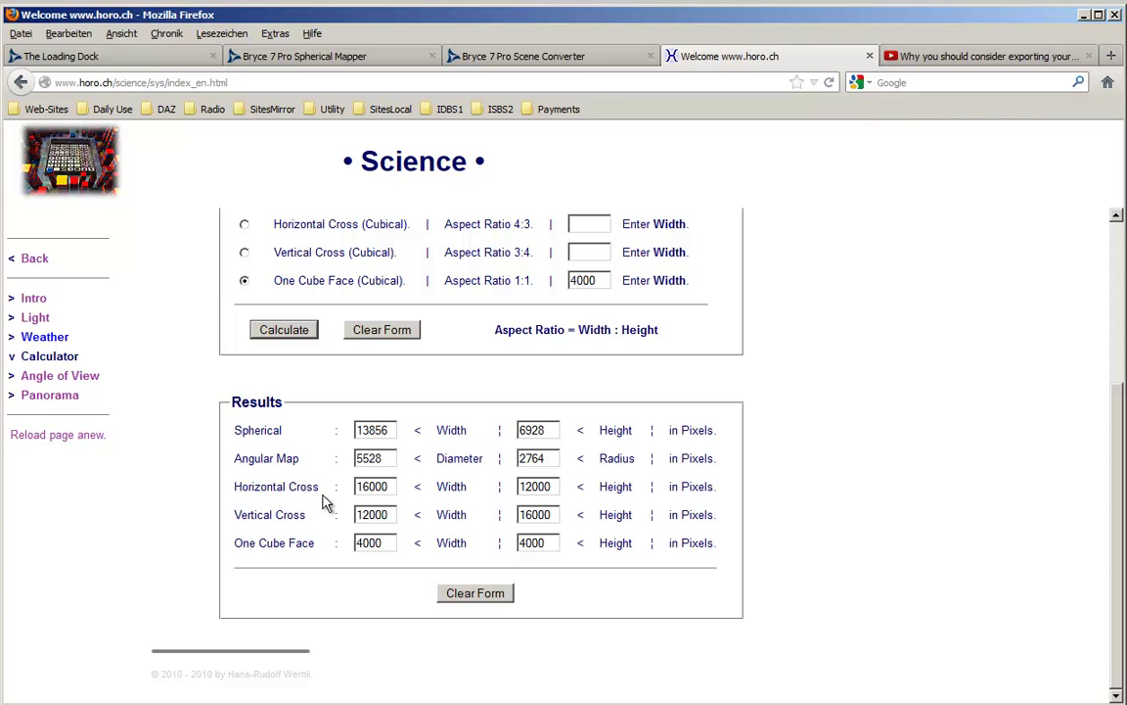